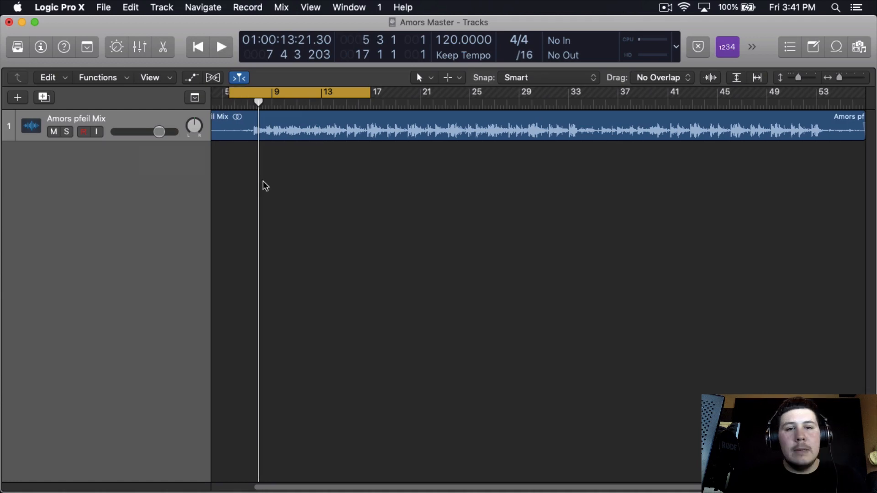
Play back part of the unprocessed Amors pfeil Mix track, stop playback and show the mixer
key("space")
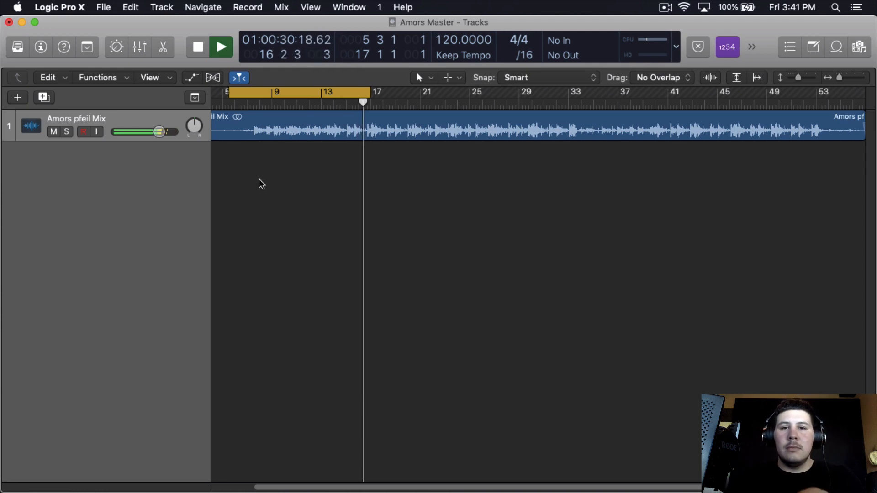
key("space")
key("x")
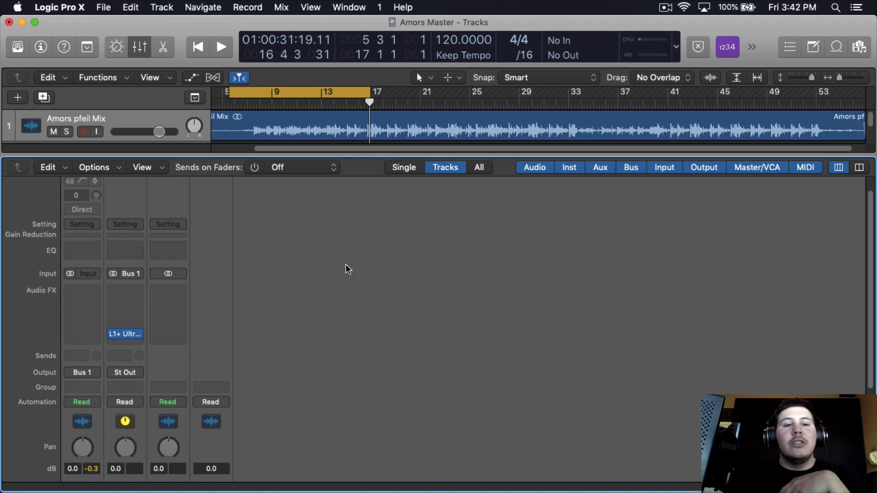
Insert the Waves PuigTec EQP1A (s) equalizer in the first Audio FX slot of the Amors pfeil Mix channel
left_click(82, 290)
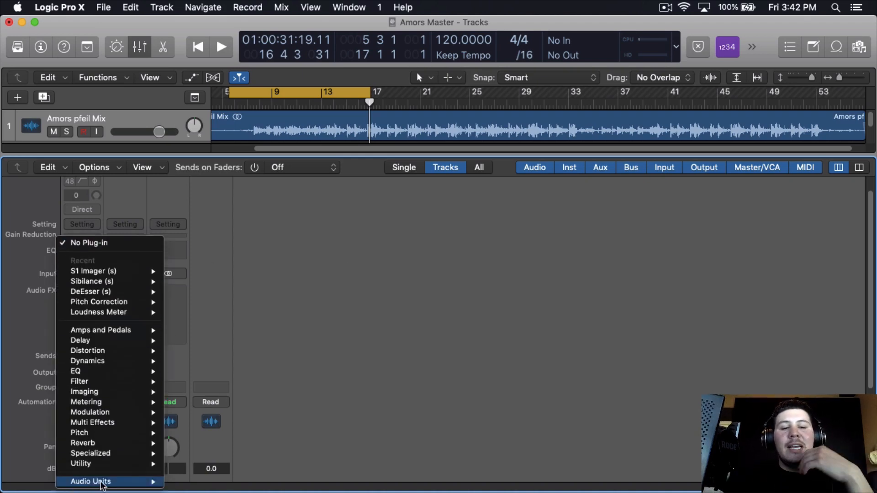
mouse_move(101, 484)
mouse_move(287, 480)
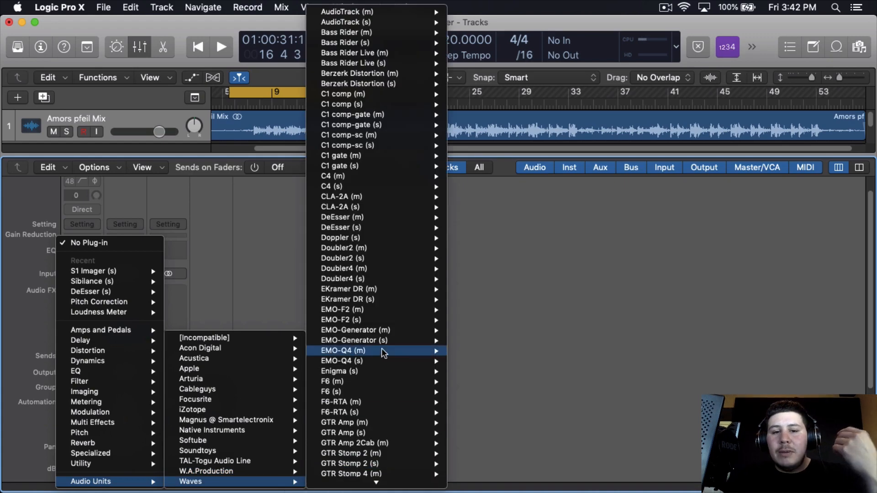
scroll(383, 353, "down", 10)
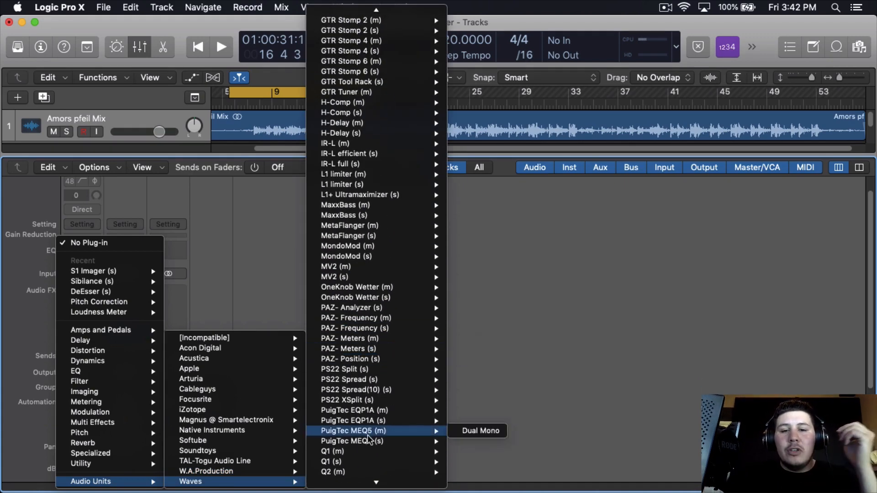
left_click(377, 421)
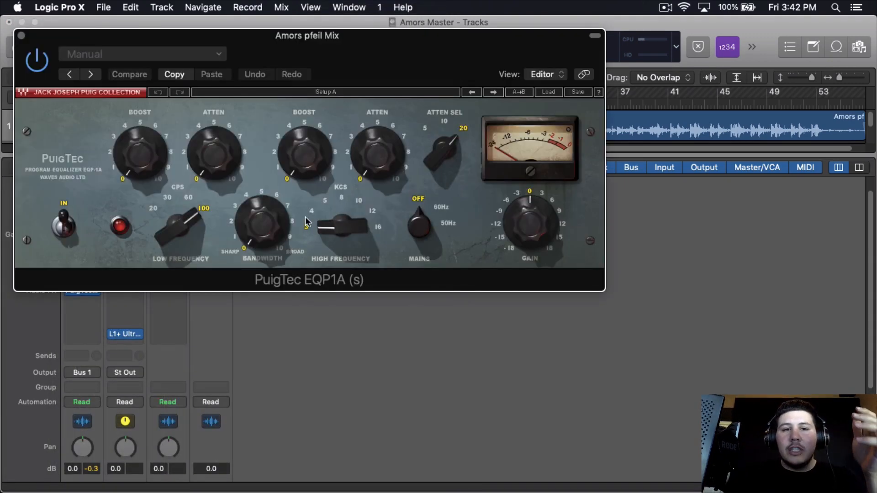
left_click_drag(372, 57, 511, 59)
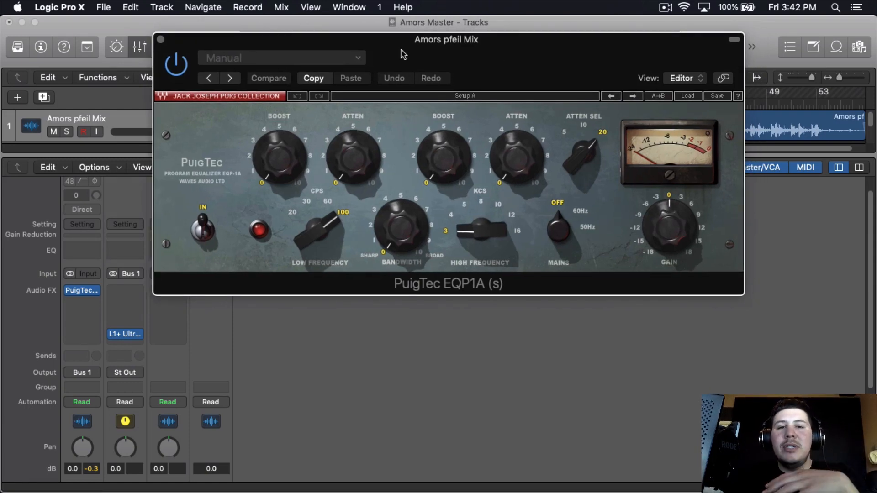
Load the Master preset in the PuigTec EQP1A
left_click(362, 58)
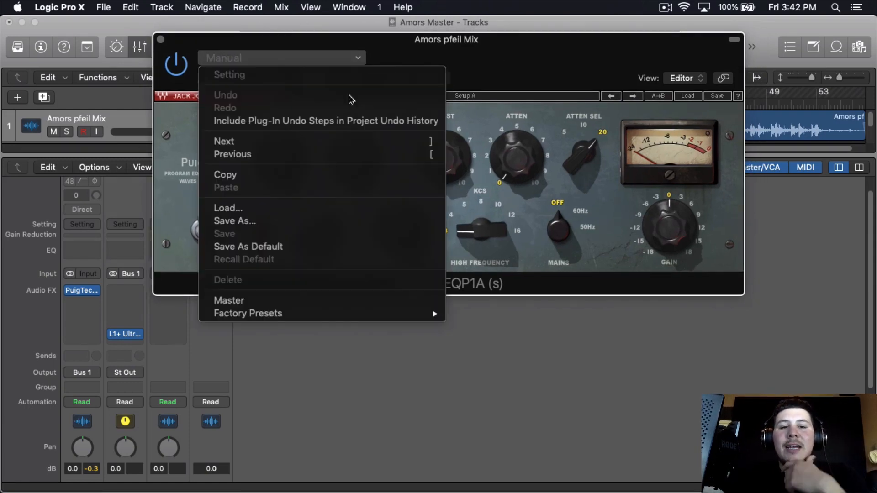
left_click(297, 299)
left_click(320, 223)
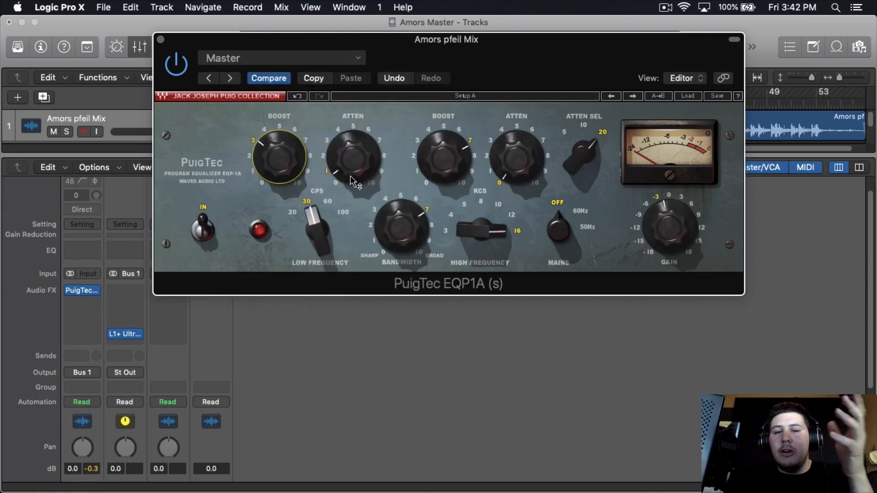
left_click(459, 164)
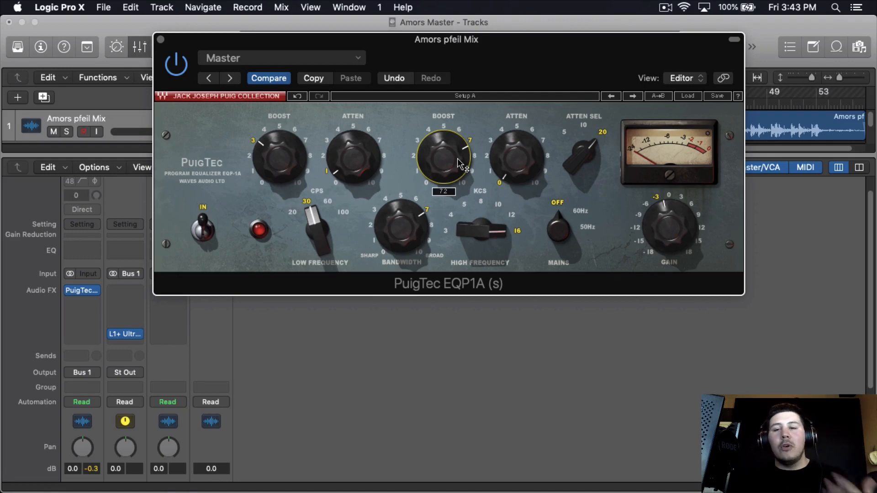
Play the mix through the PuigTec EQP1A and move the start of the cycle range to bar 7
key("space")
left_click_drag(486, 84, 452, 249)
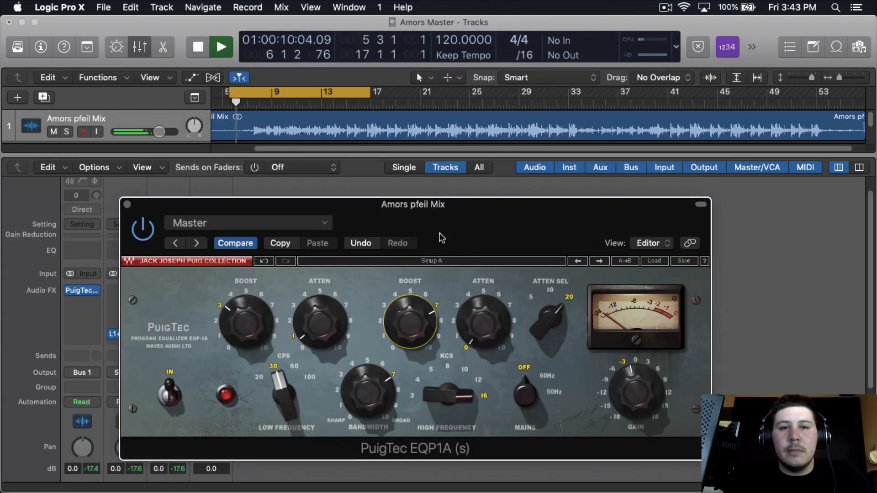
mouse_move(238, 94)
left_mouse_down()
mouse_move(262, 94)
mouse_move(249, 93)
left_mouse_up()
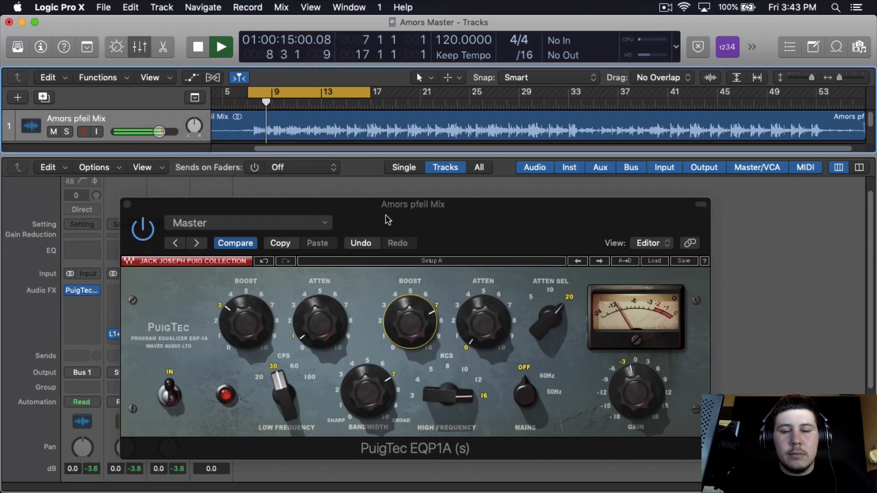
left_click_drag(385, 214, 396, 99)
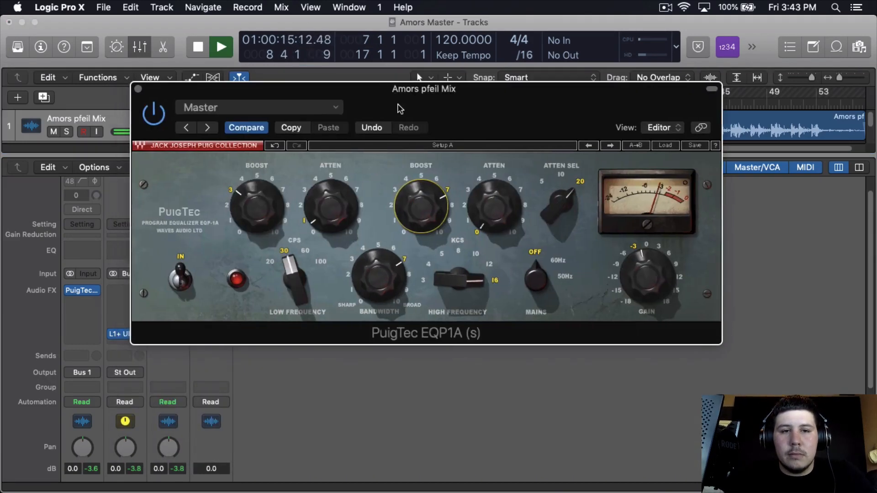
Audition the PuigTec EQP1A with its low-frequency Boost at 3.0, and close the plug-in window
left_click(160, 120)
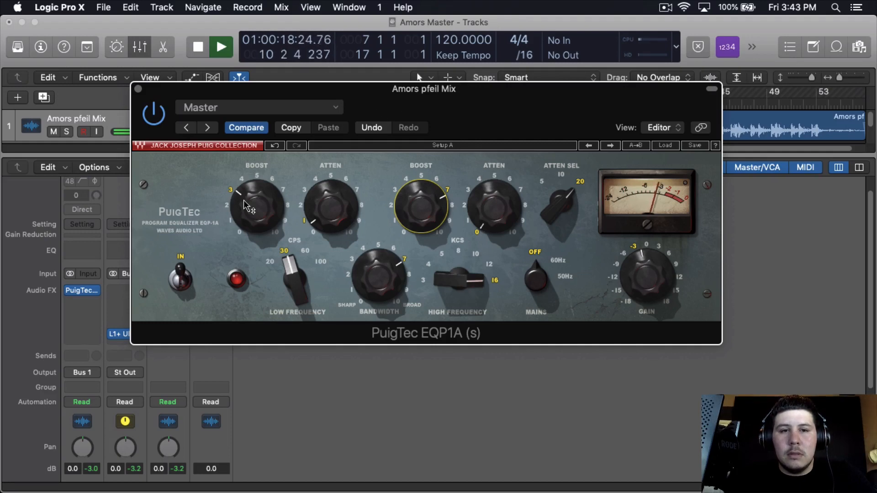
left_click_drag(249, 204, 250, 205)
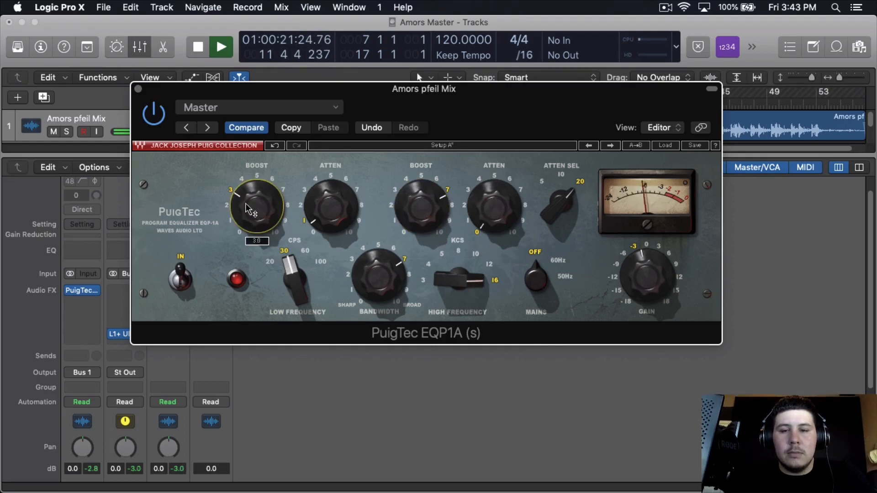
left_click(138, 89)
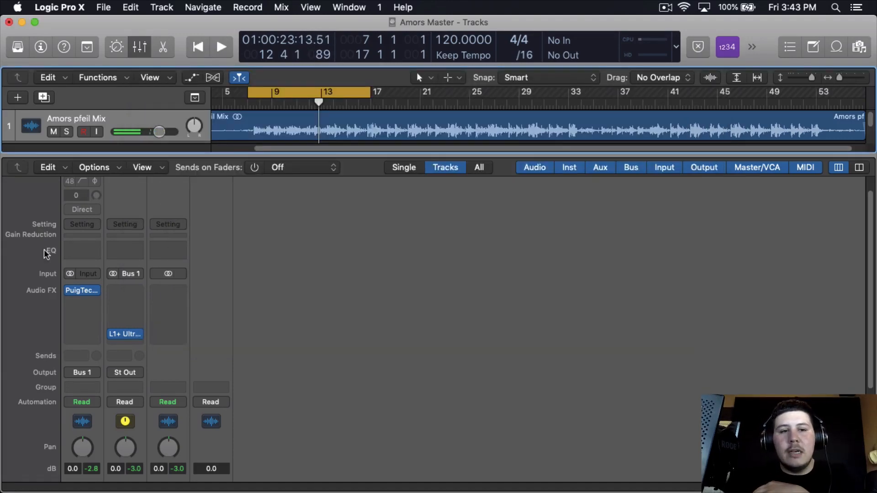
Insert the Waves PuigTec MEQ5 (s) equalizer in the second Audio FX slot of the Amors pfeil Mix channel
left_click(81, 301)
mouse_move(114, 481)
mouse_move(222, 481)
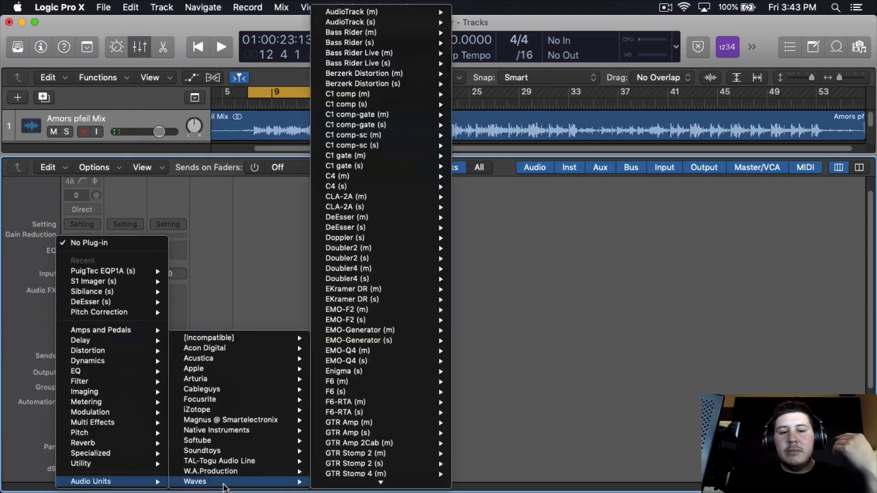
scroll(336, 340, "down", 10)
scroll(326, 347, "down", 2)
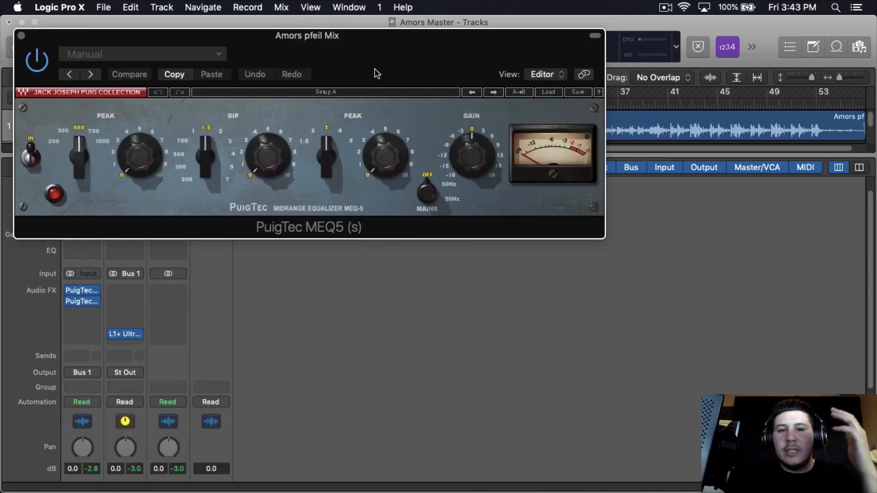
left_click_drag(376, 73, 465, 110)
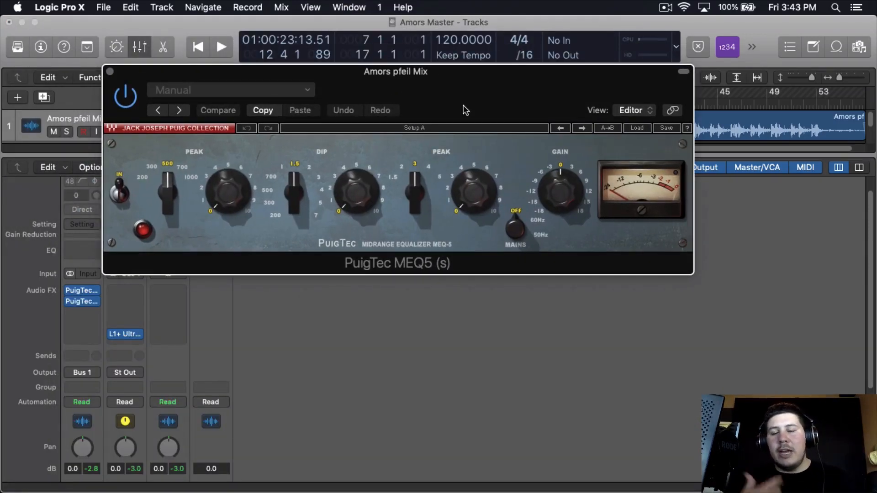
Load the Master preset in the PuigTec MEQ5
left_click(269, 90)
left_click(229, 330)
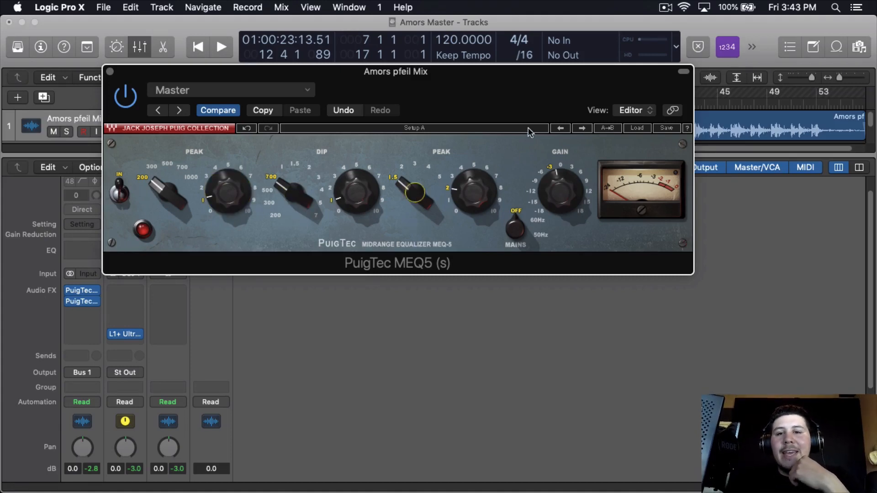
left_click_drag(504, 105, 560, 102)
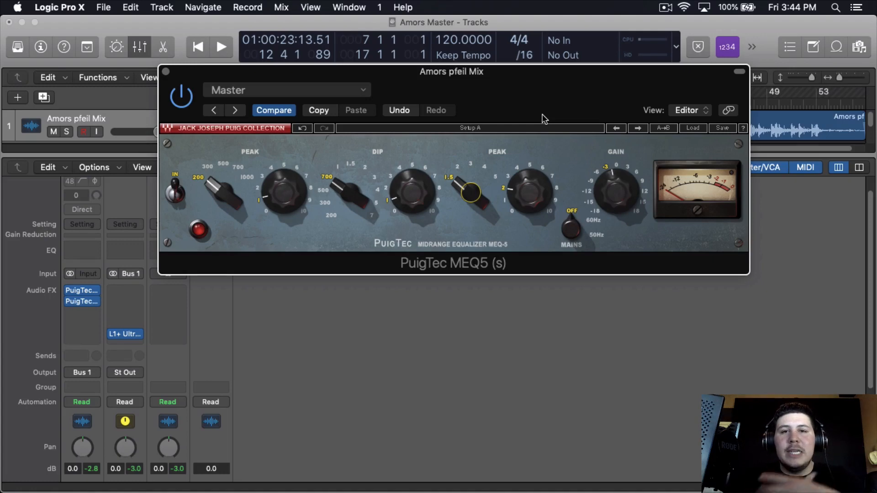
Play the mix to compare it with and without the PuigTec MEQ5, and close the plug-in window
key("space")
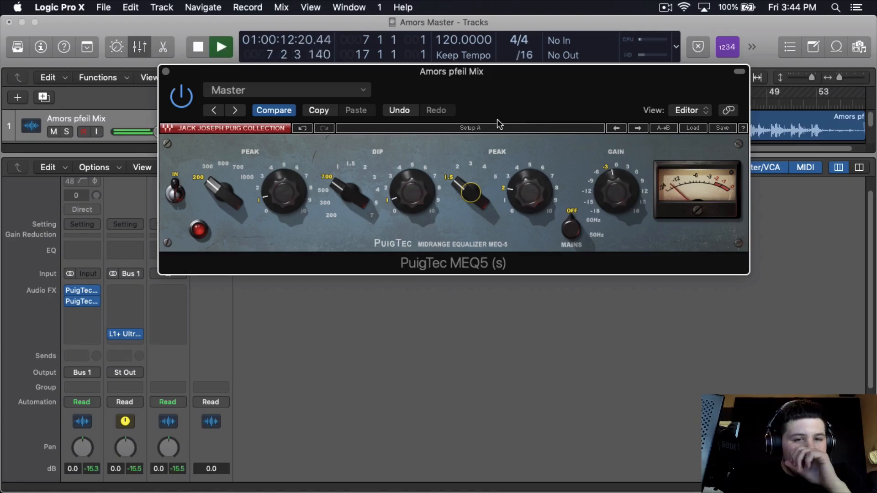
left_click_drag(460, 114, 475, 133)
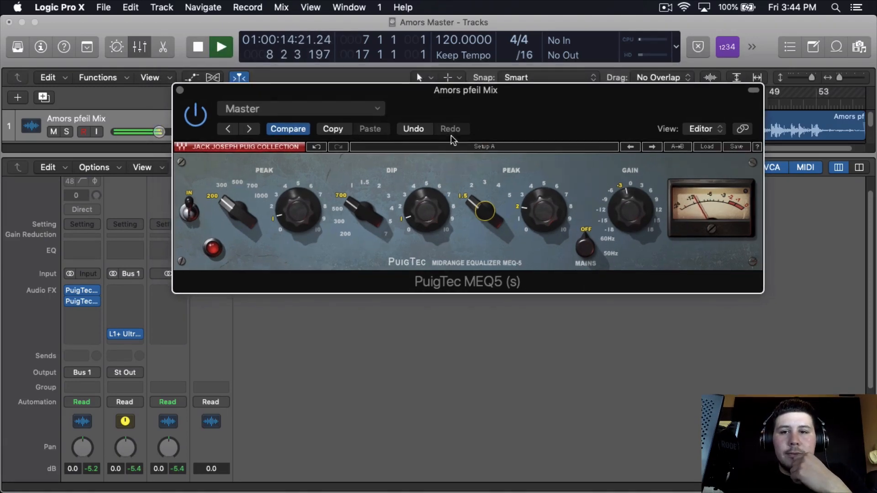
left_click(196, 116)
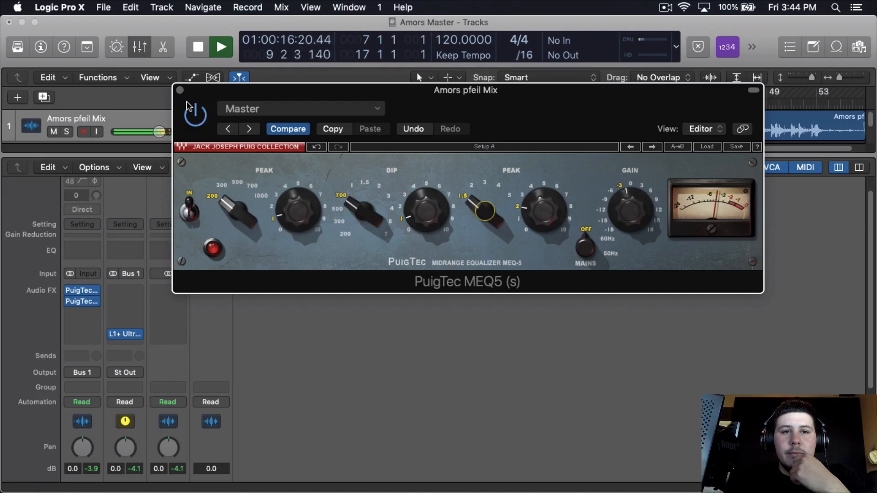
left_click(180, 90)
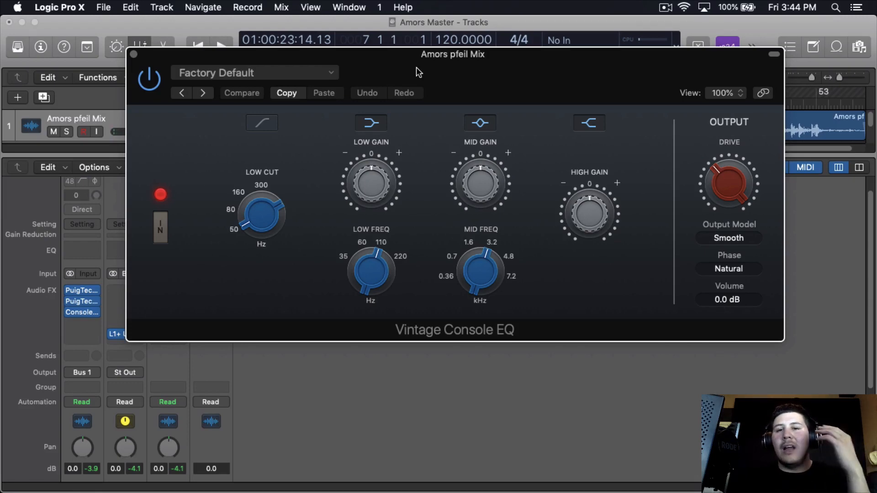
Load the Enhanced Mix preset from the Mix Bus category in the Vintage Console EQ
mouse_move(446, 196)
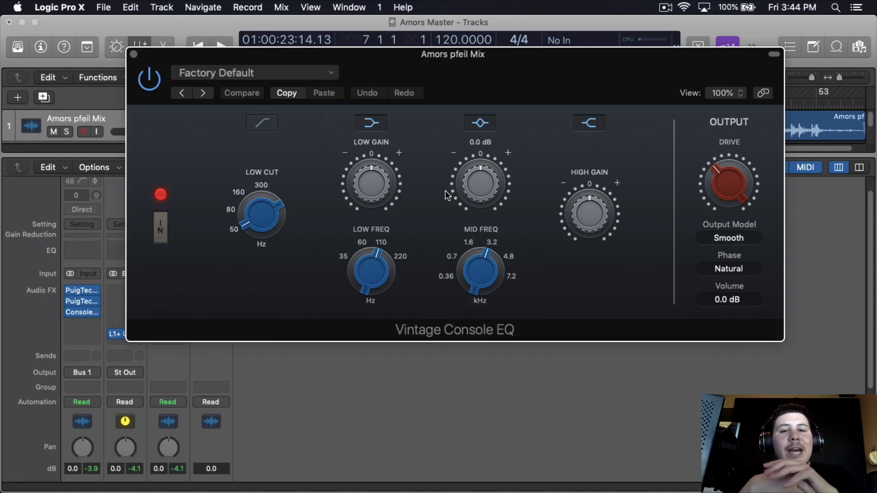
left_click(280, 73)
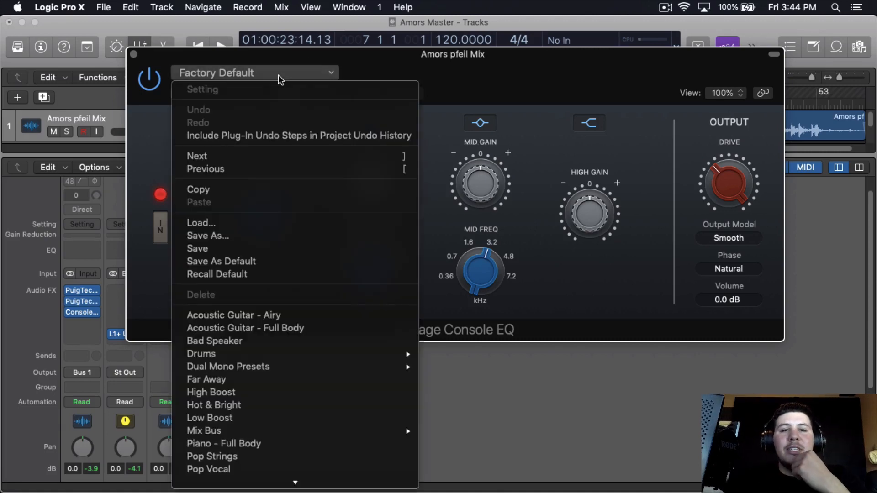
scroll(251, 441, "down", 2)
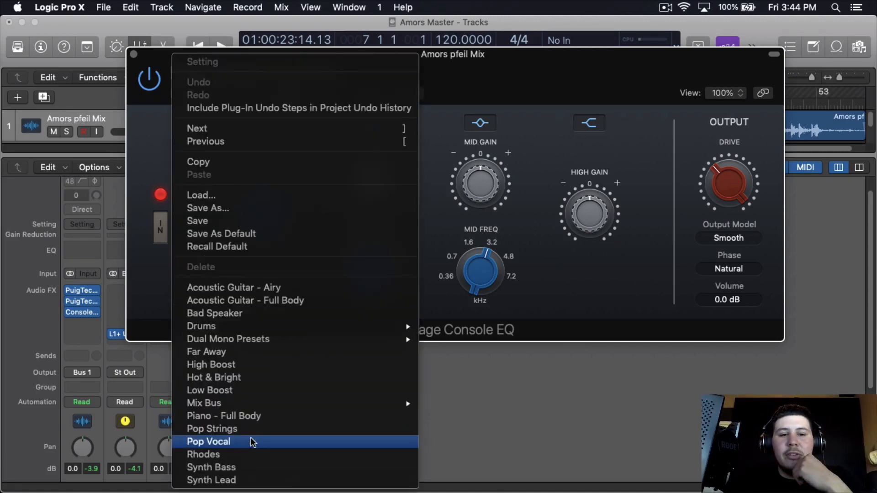
mouse_move(280, 404)
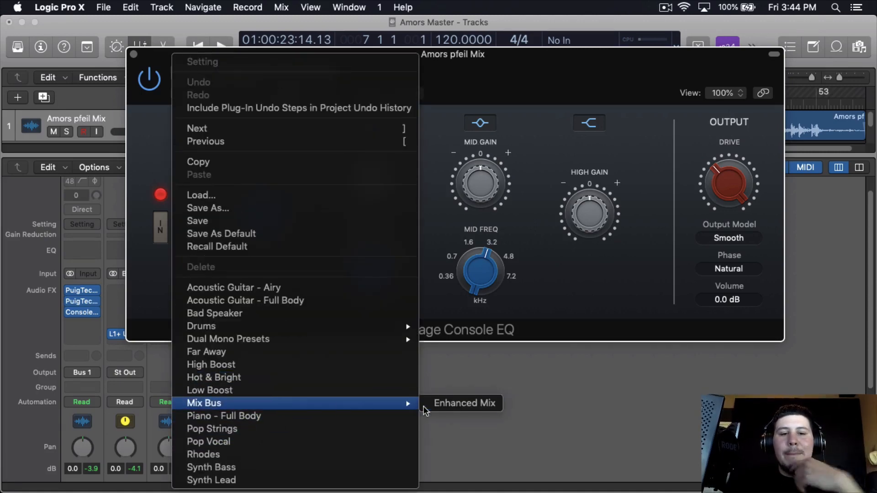
left_click(449, 406)
Set the Low Gain of the Vintage Console EQ to 1.8 dB
mouse_move(584, 217)
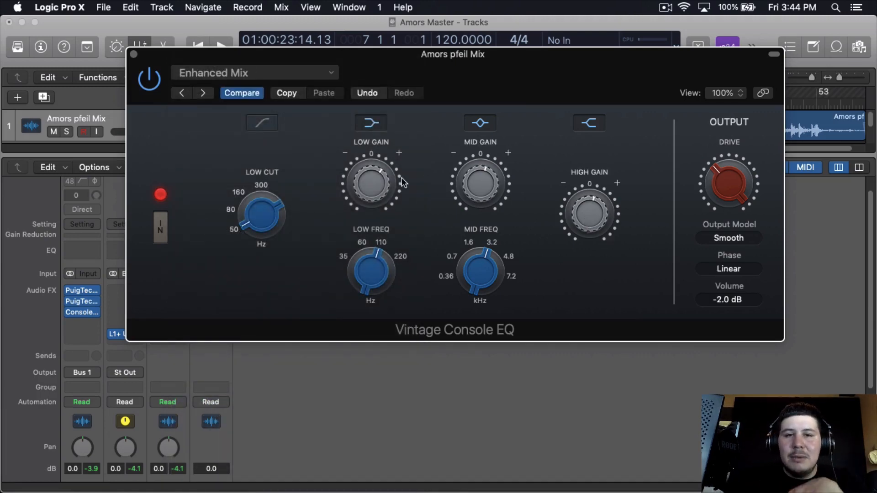
mouse_move(370, 172)
left_click_drag(367, 181, 366, 183)
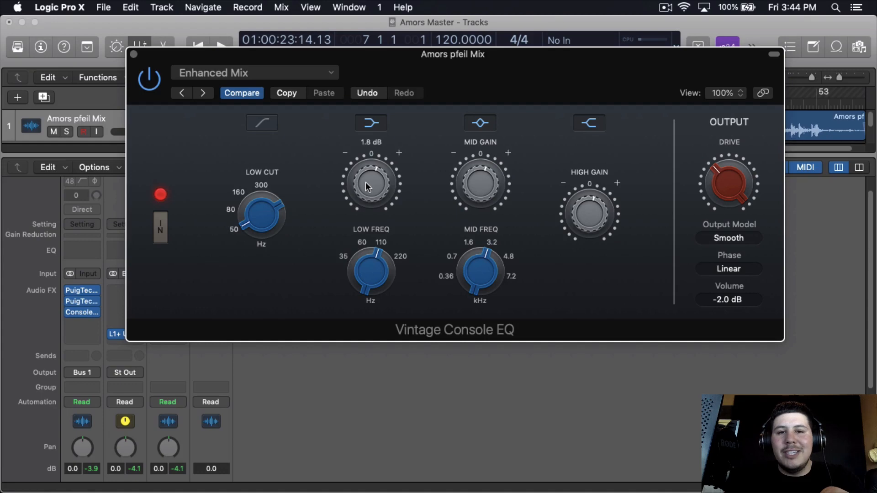
Play the mix, bypass and re-enable the Vintage Console EQ to compare, and close its window
key("space")
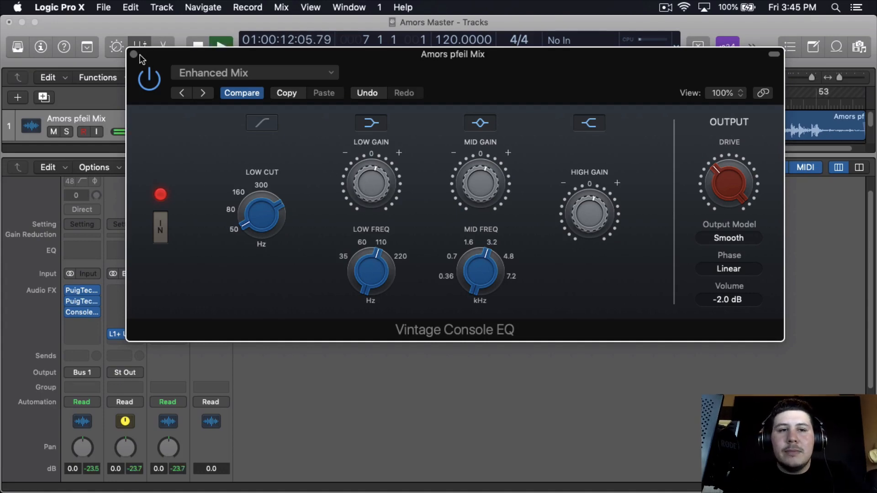
left_click(151, 85)
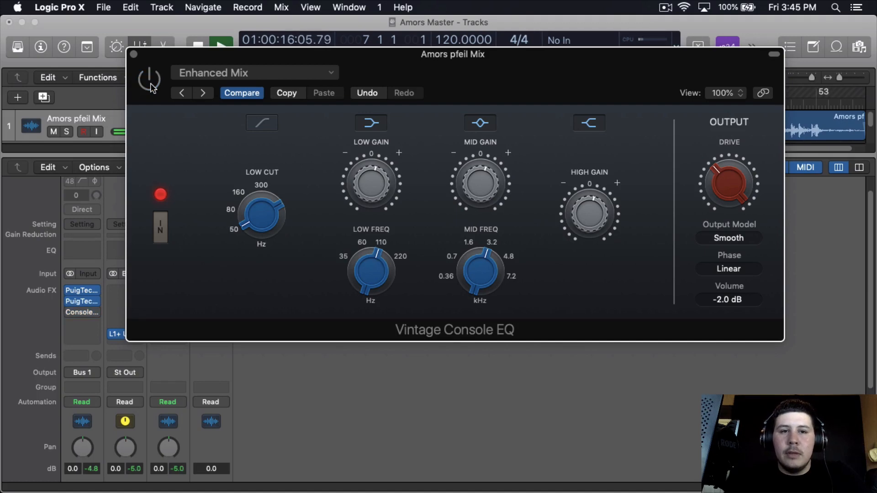
left_click(150, 85)
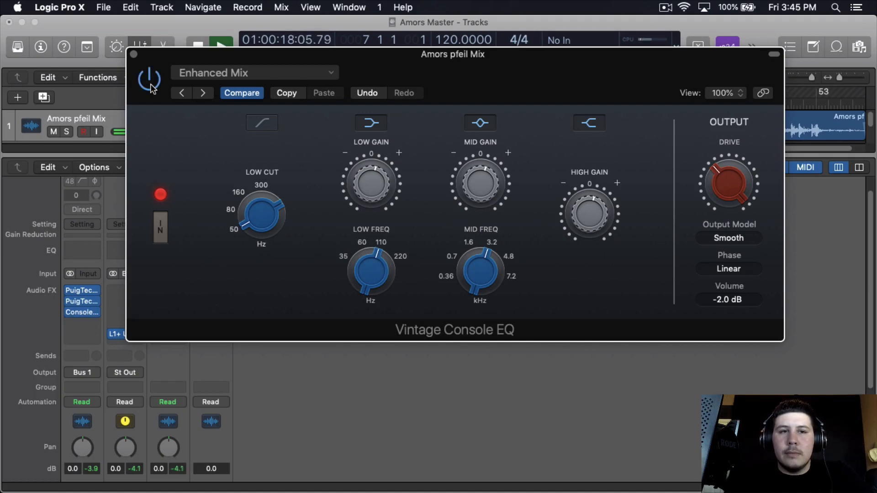
left_click(133, 56)
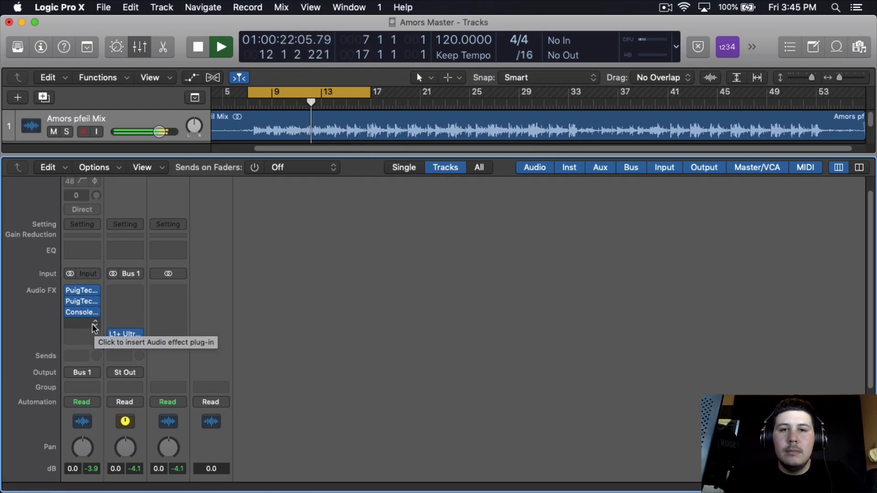
Stop playback and insert the stereo Waves SSLChannel after the console EQ on the Amors pfeil Mix channel
key("space")
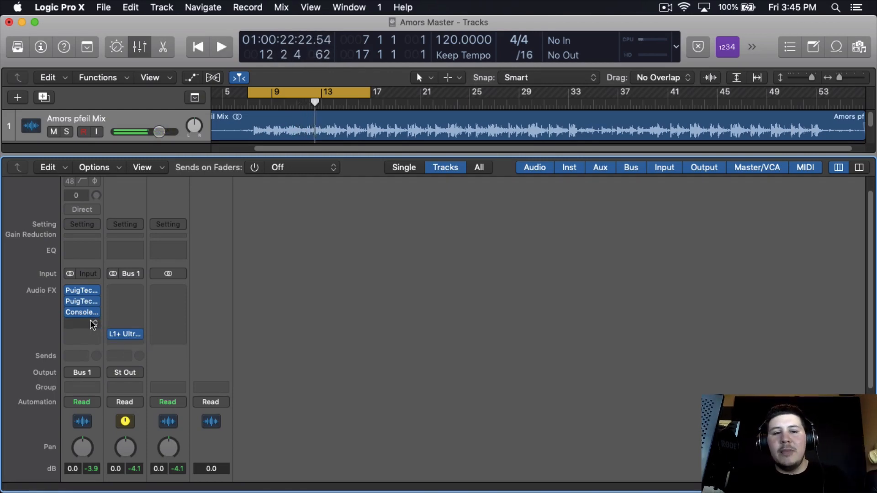
left_click(91, 322)
mouse_move(159, 482)
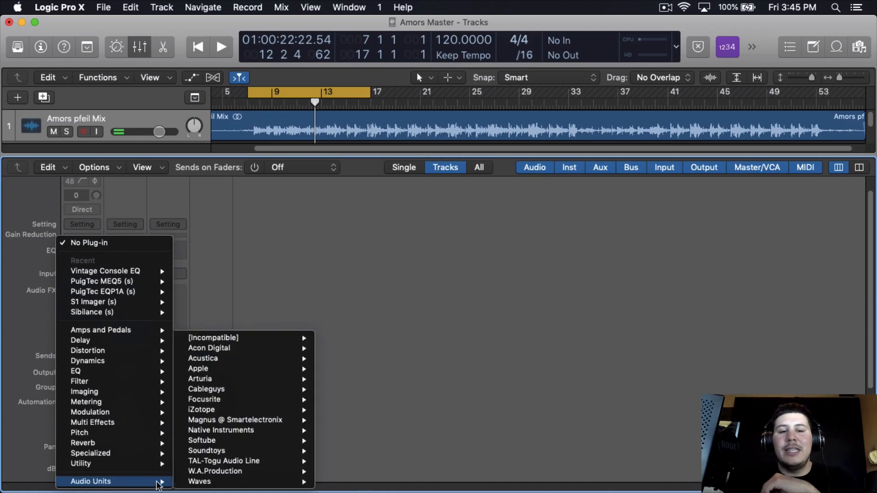
mouse_move(201, 482)
scroll(401, 437, "down", 10)
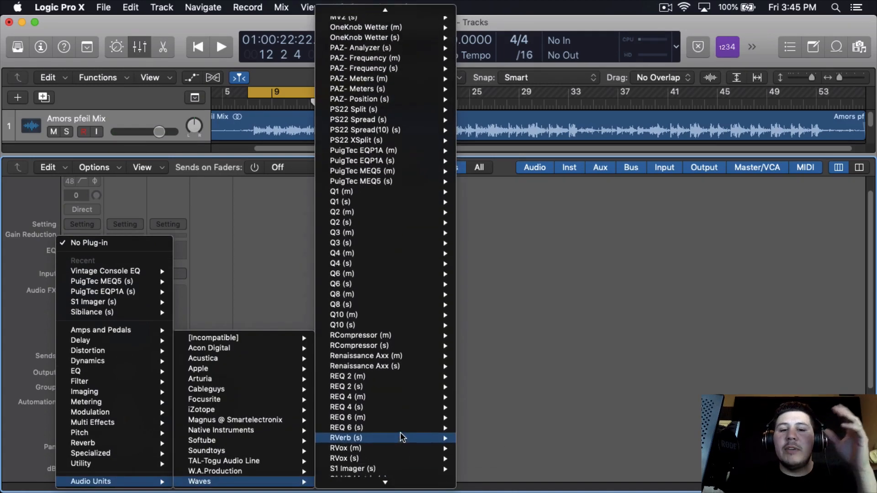
scroll(401, 438, "down", 8)
mouse_move(401, 429)
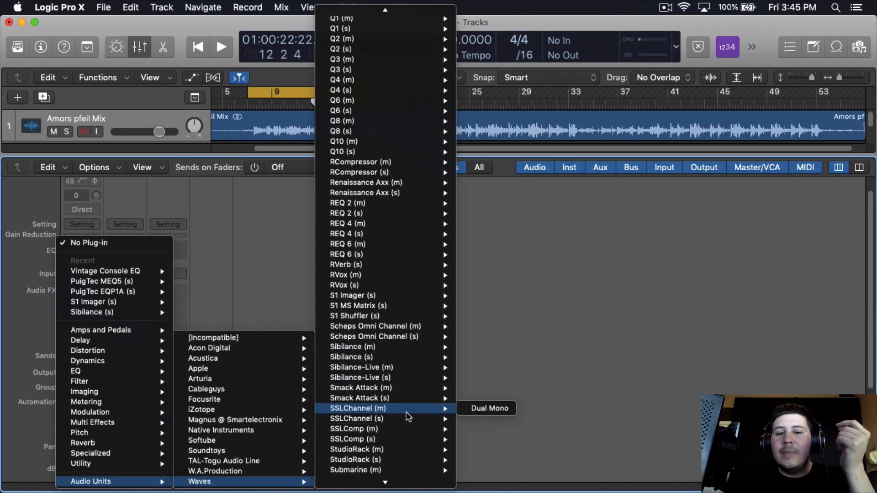
left_click(475, 418)
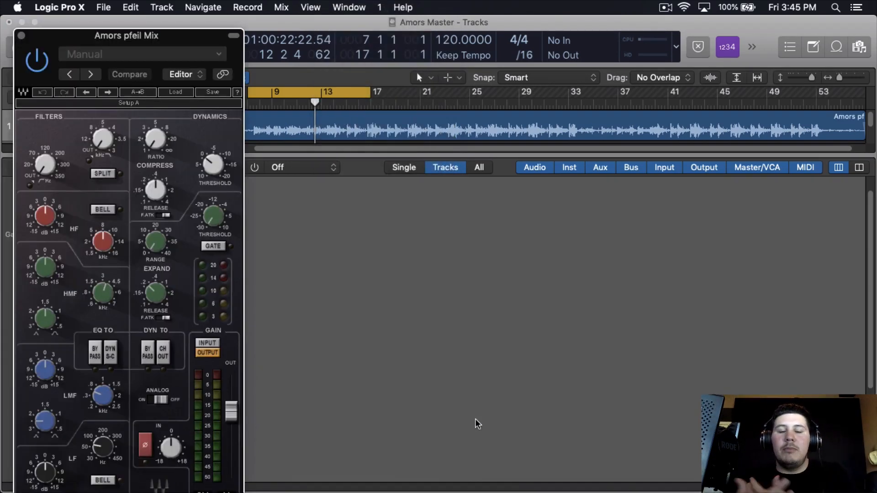
Set the SSLChannel's high-pass filter to 20 Hz and toggle its Analog switch
left_click_drag(331, 40, 465, 28)
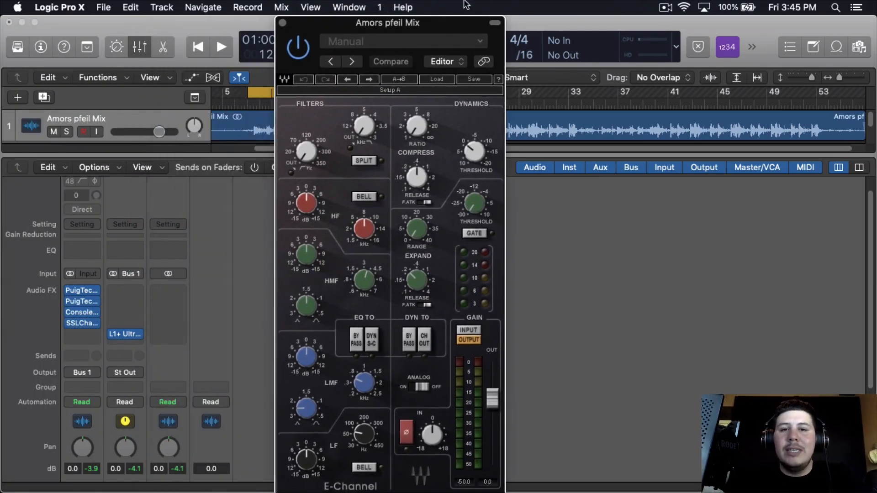
left_click_drag(308, 155, 309, 160)
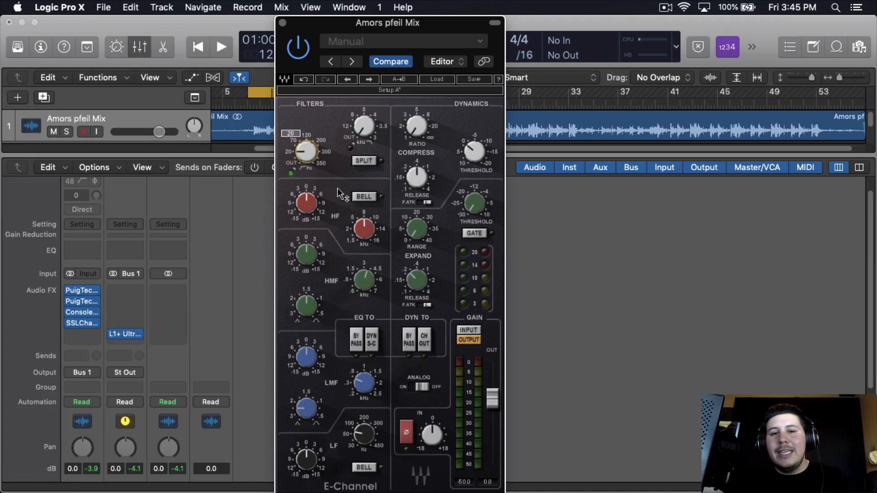
left_click(418, 387)
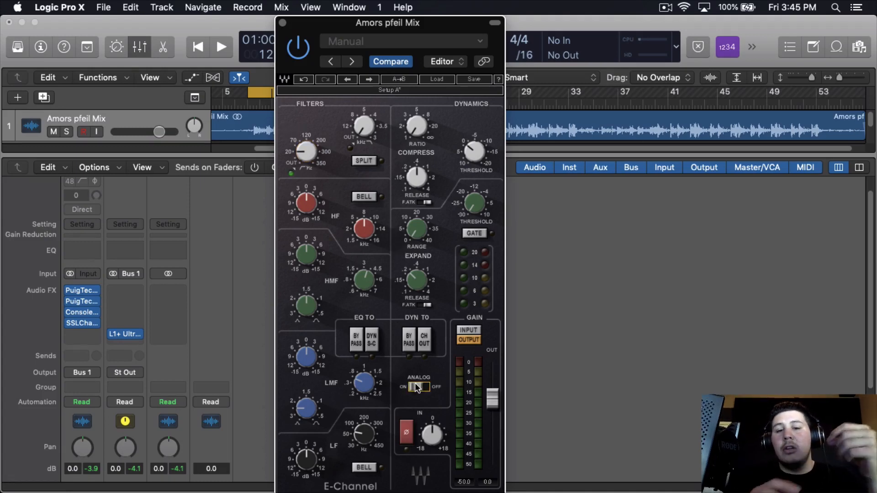
Adjust the SSLChannel compressor's ratio, release and threshold while the mix plays, and close the plug-in window
left_click(416, 128)
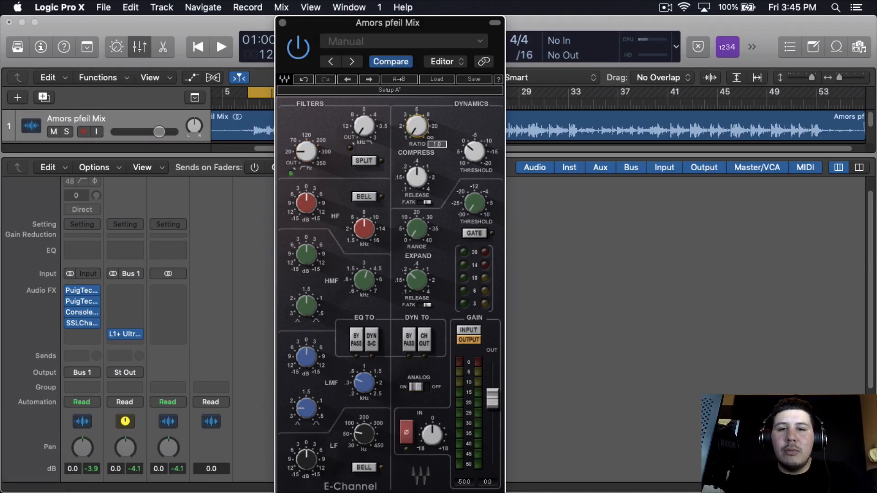
left_click(419, 181)
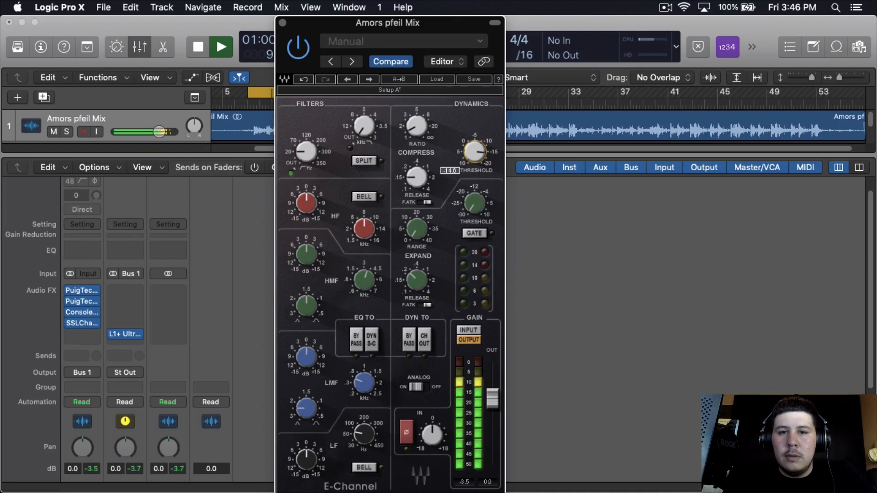
left_click_drag(475, 155, 480, 160)
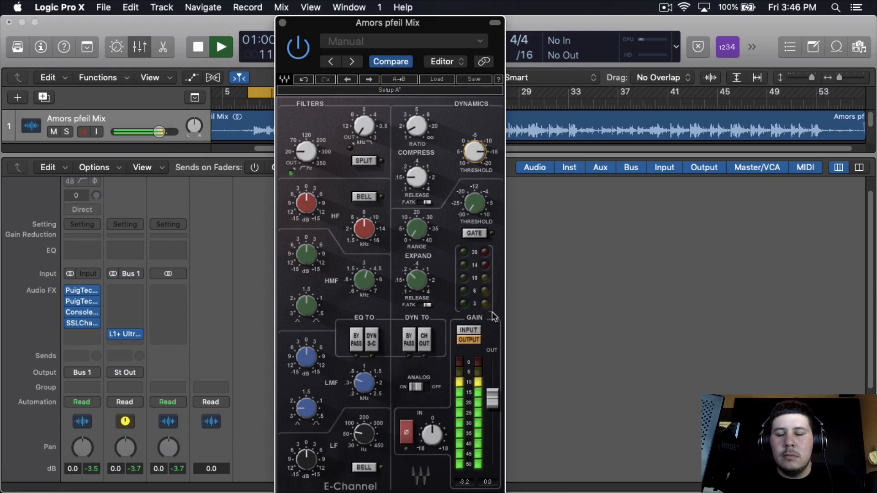
key("space")
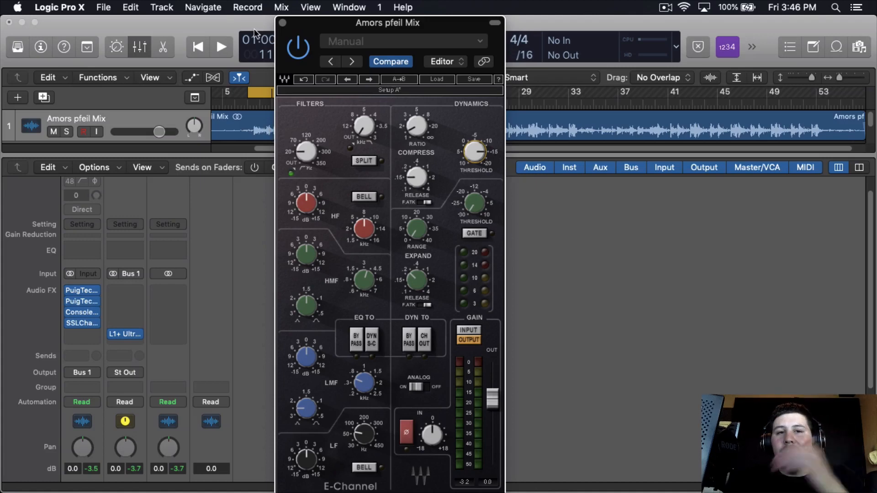
left_click(282, 22)
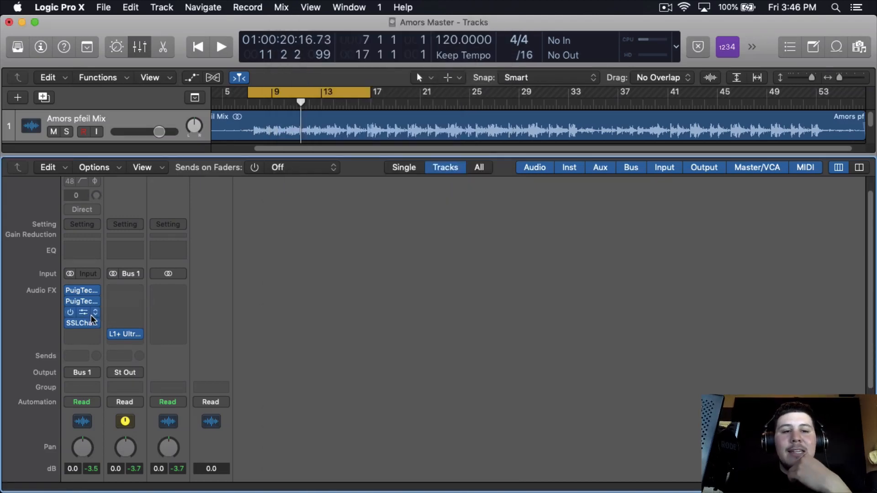
Insert the stereo Waves Scheps Omni Channel in the first effect slot of the Bus 1 aux channel
left_click(136, 298)
mouse_move(137, 481)
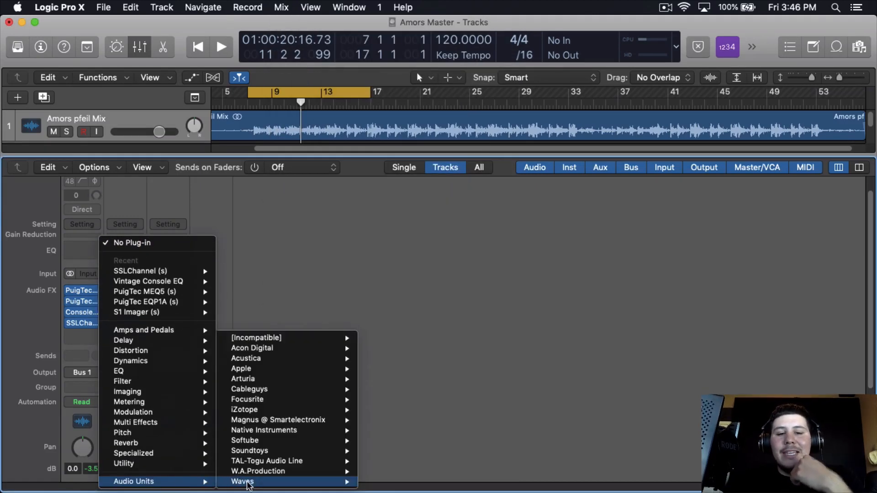
mouse_move(354, 482)
scroll(421, 473, "down", 20)
mouse_move(421, 472)
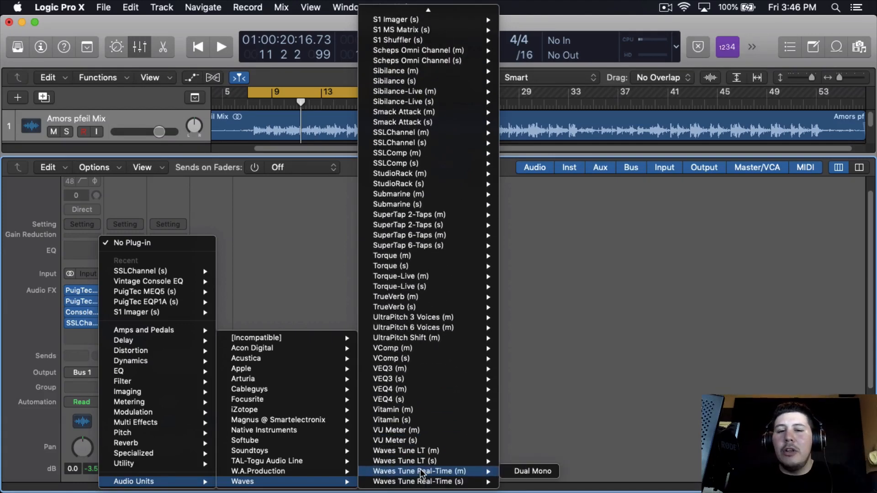
scroll(421, 473, "up", 12)
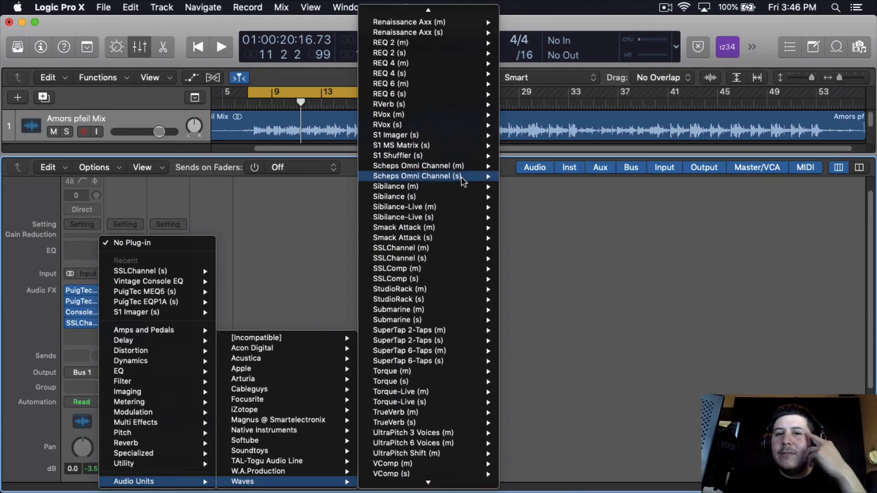
mouse_move(462, 180)
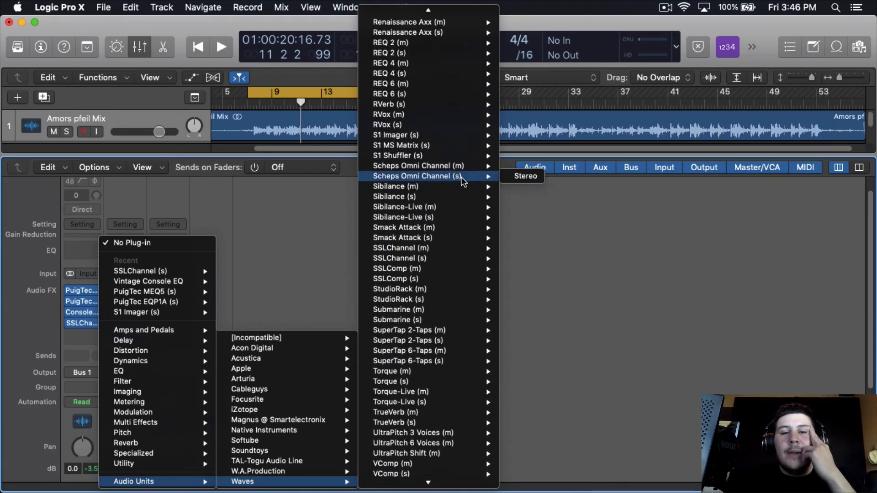
left_click(519, 175)
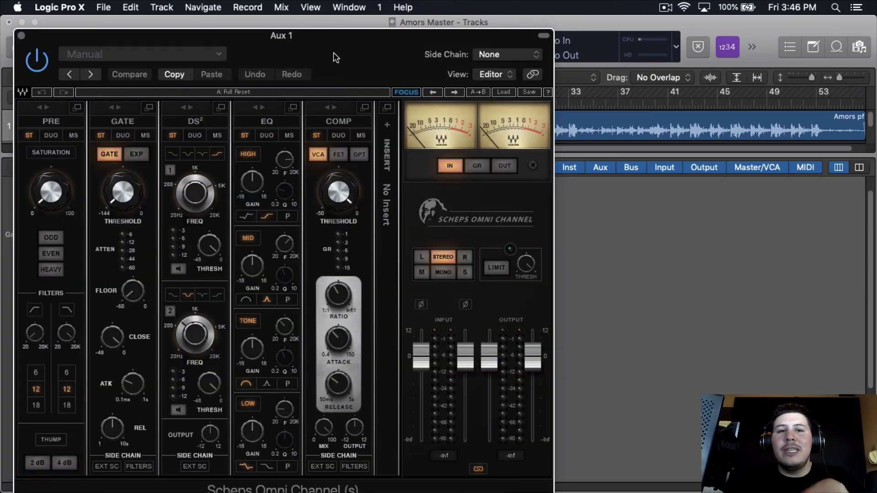
Configure the Scheps Omni Channel's Pre module with increased Even saturation, 2 dB Thump and a 25 Hz high-pass filter
left_click_drag(336, 57, 527, 61)
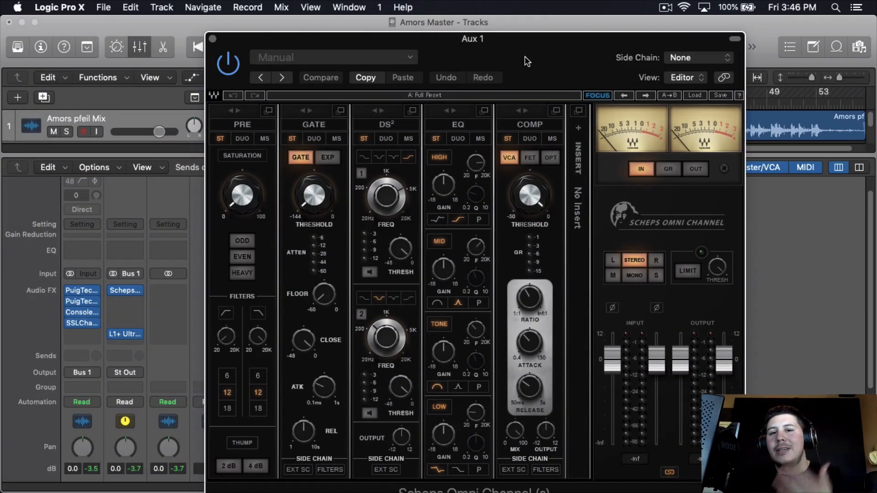
left_click(273, 122)
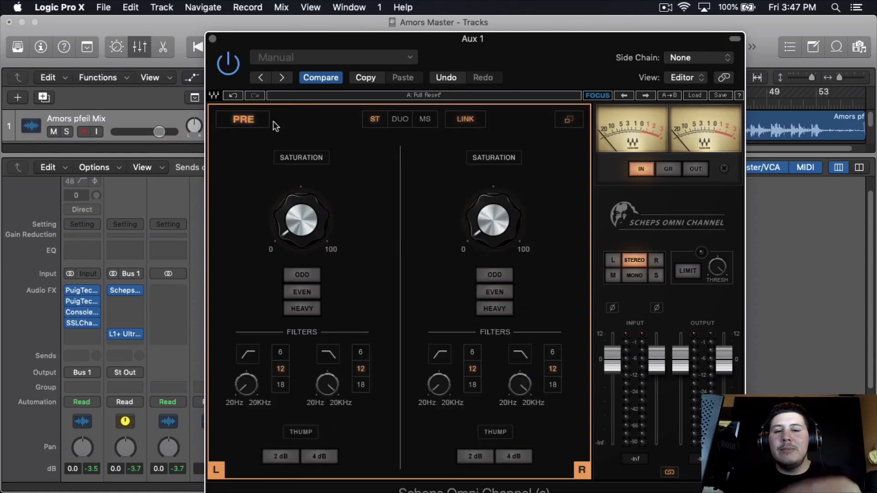
left_click(306, 295)
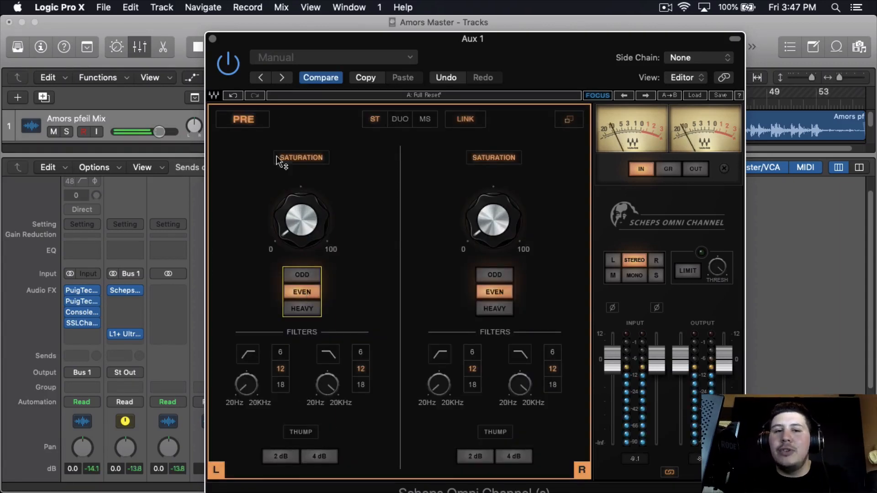
left_click_drag(283, 205, 283, 190)
left_click(280, 456)
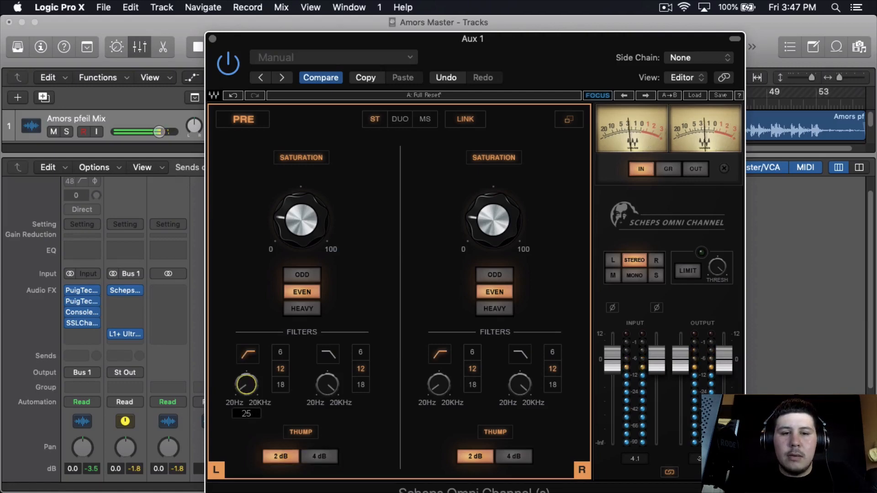
left_click(569, 119)
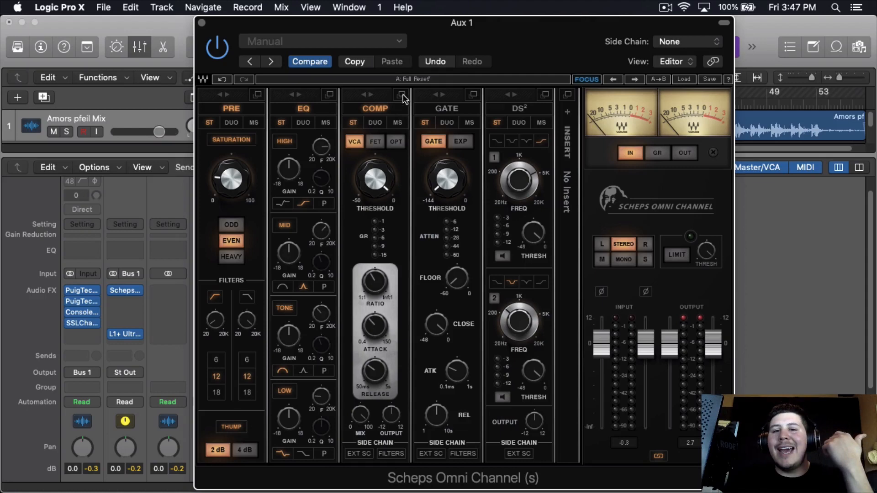
Set the Scheps Omni Channel compressor to FET with a lower ratio, a much longer attack and a 50 ms release
left_click(404, 94)
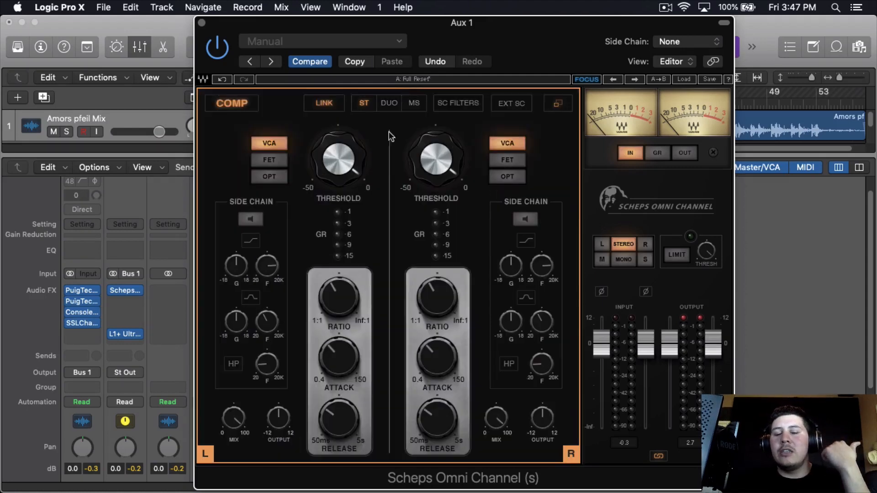
left_click(276, 158)
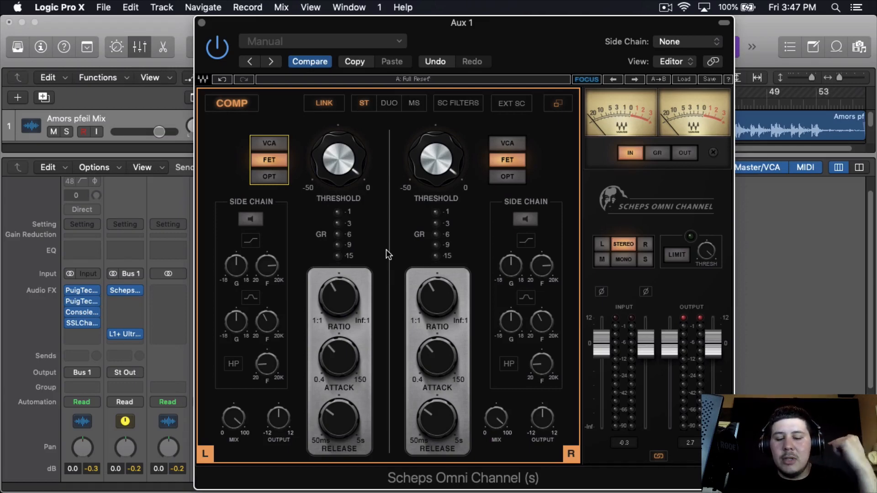
left_click(344, 298)
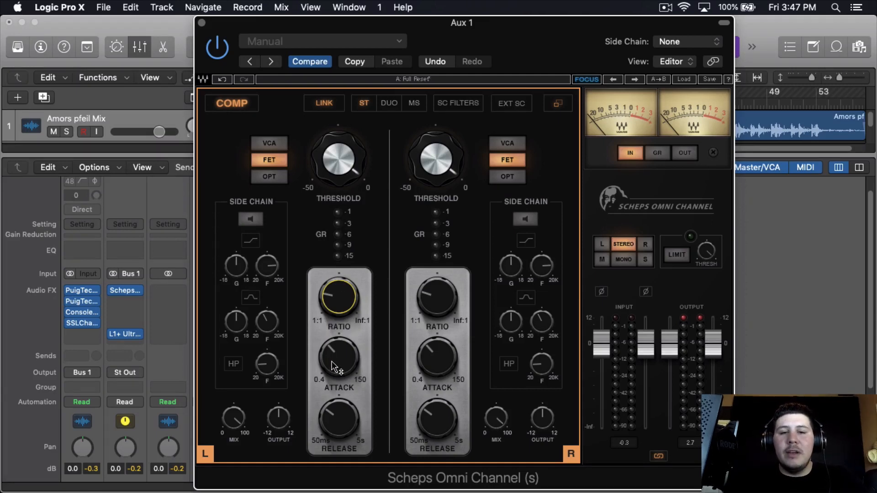
left_click_drag(334, 363, 334, 297)
left_click_drag(342, 415, 343, 461)
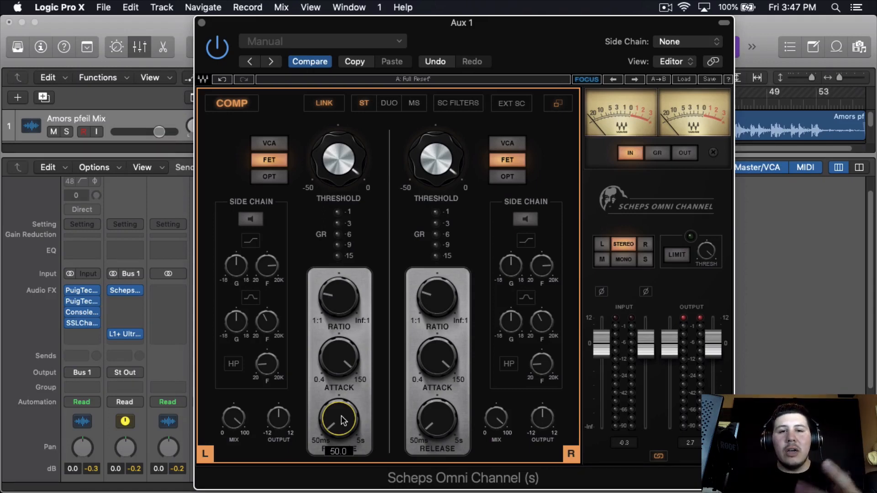
Lower the FET compressor's threshold while the mix plays, and close the Scheps Omni Channel window
key("space")
left_click_drag(339, 160, 349, 191)
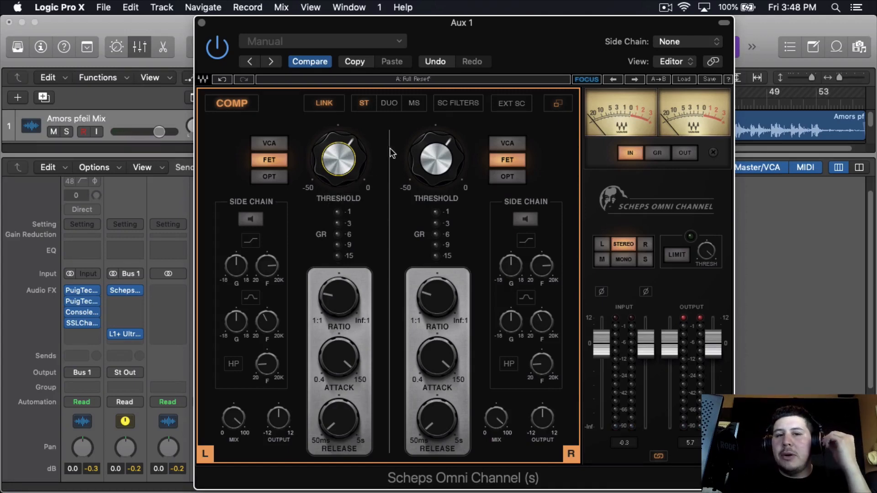
left_click(557, 104)
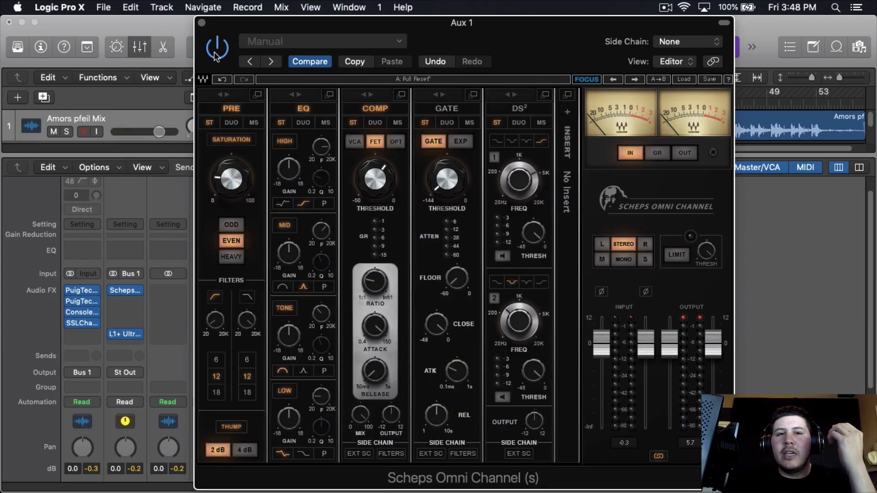
left_click(202, 23)
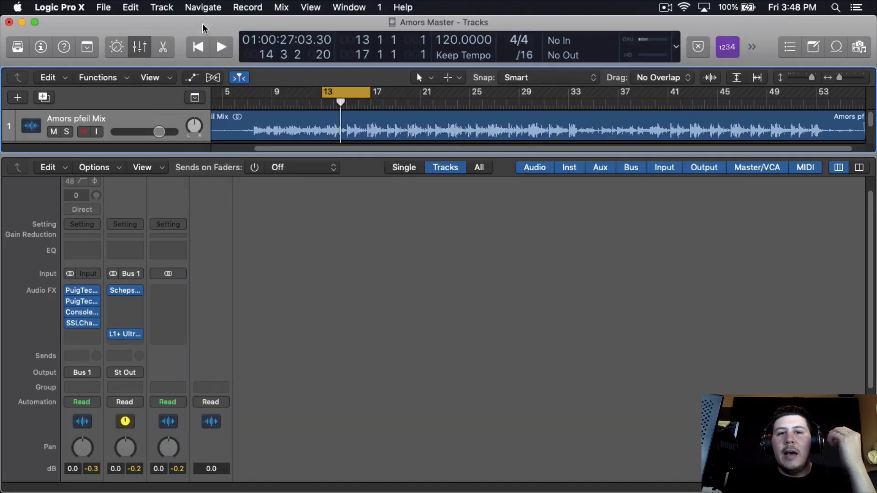
Insert the stereo Waves F6-RTA after the Scheps Omni Channel on the aux channel and close its window
left_click(126, 301)
mouse_move(151, 485)
mouse_move(257, 475)
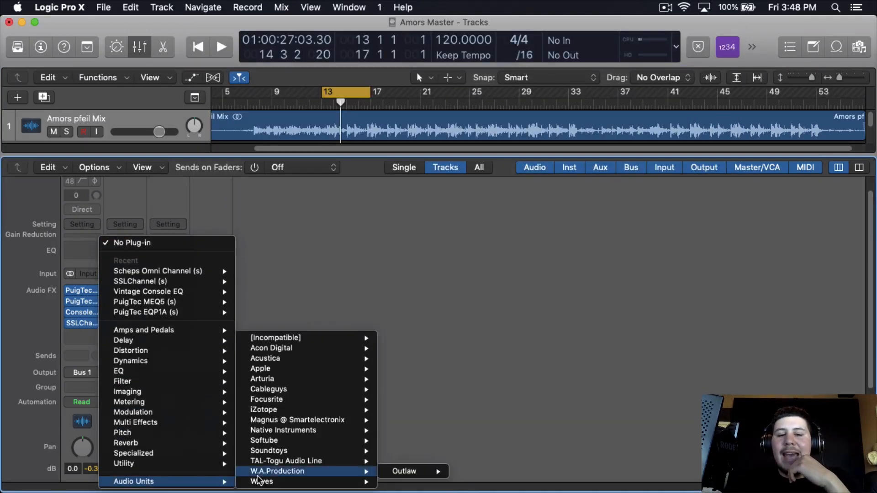
mouse_move(297, 483)
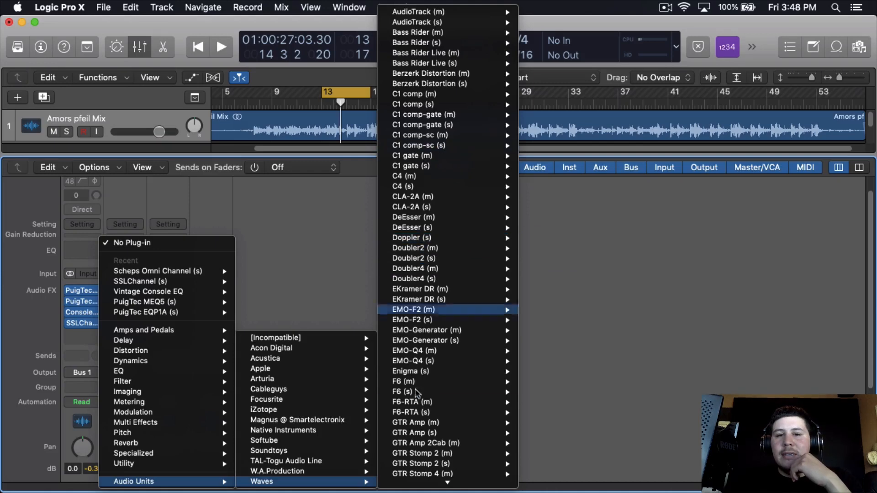
left_click(425, 413)
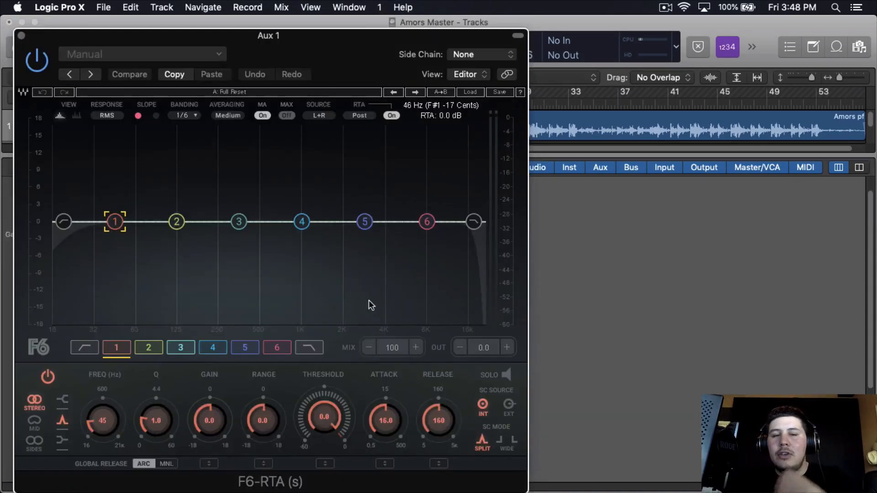
left_click_drag(373, 70, 450, 72)
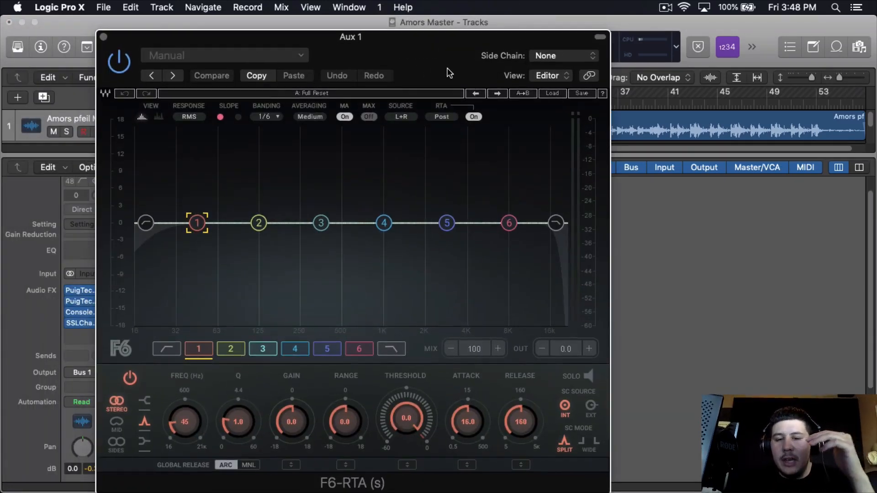
left_click(103, 36)
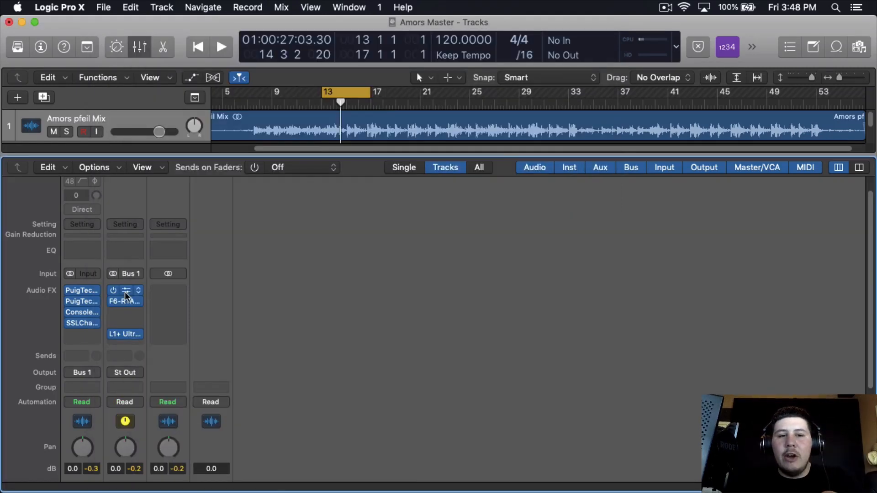
Place the aux channel's L1+ Ultramaximizer directly after the F6-RTA, set its Out Ceiling to -0.4 dB, and close its window
left_click_drag(121, 318, 121, 311)
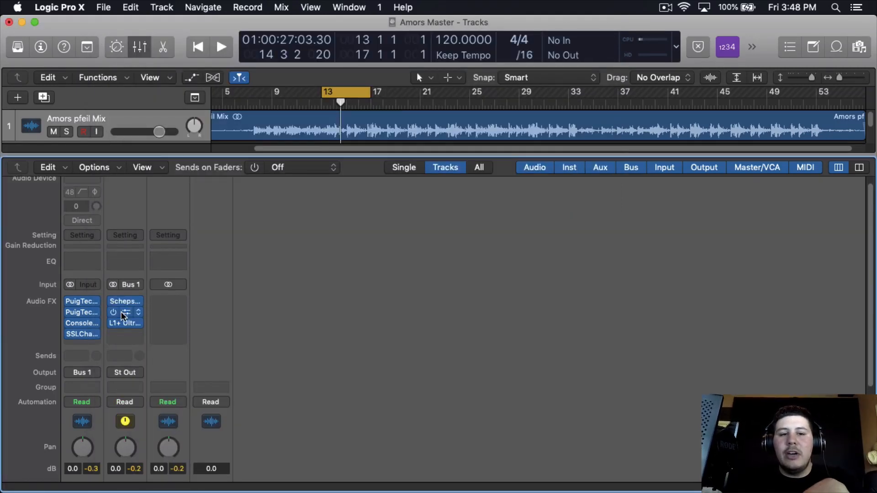
left_click(124, 322)
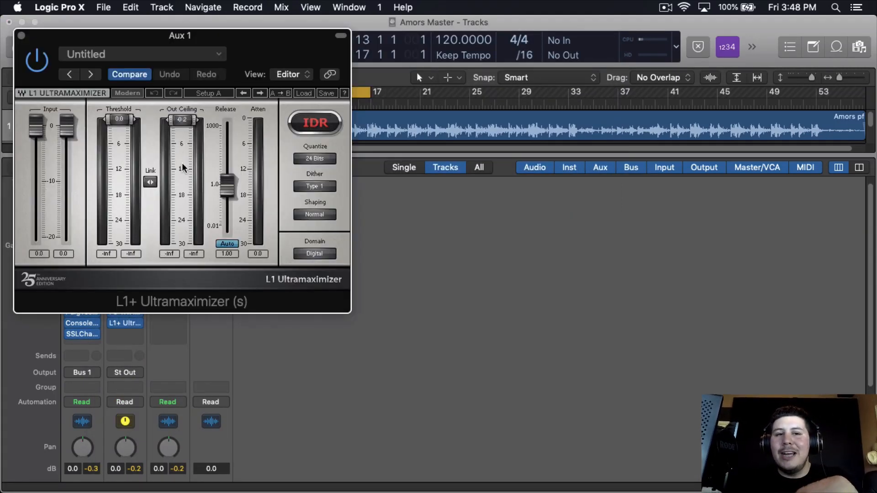
scroll(182, 168, "down", 4)
scroll(183, 167, "up", 2)
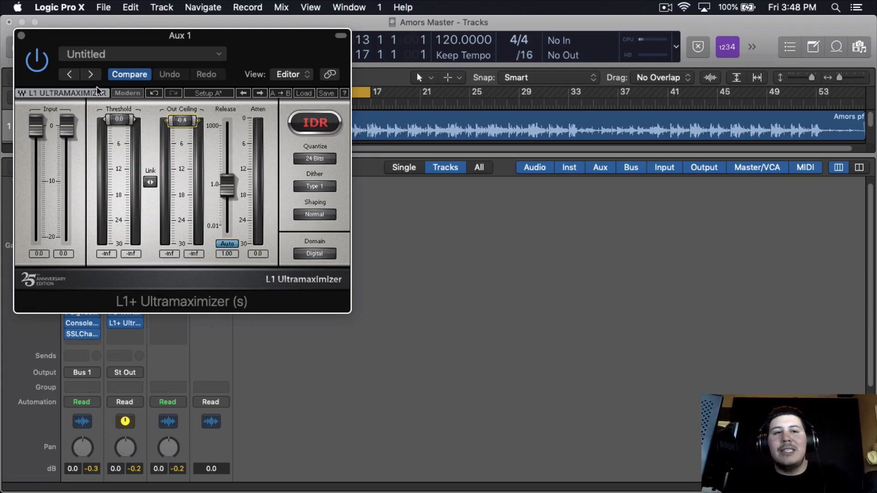
left_click(20, 37)
Insert Ozone 8 Elements on the Stereo Out channel and move its window clear of the transport display
left_click(178, 304)
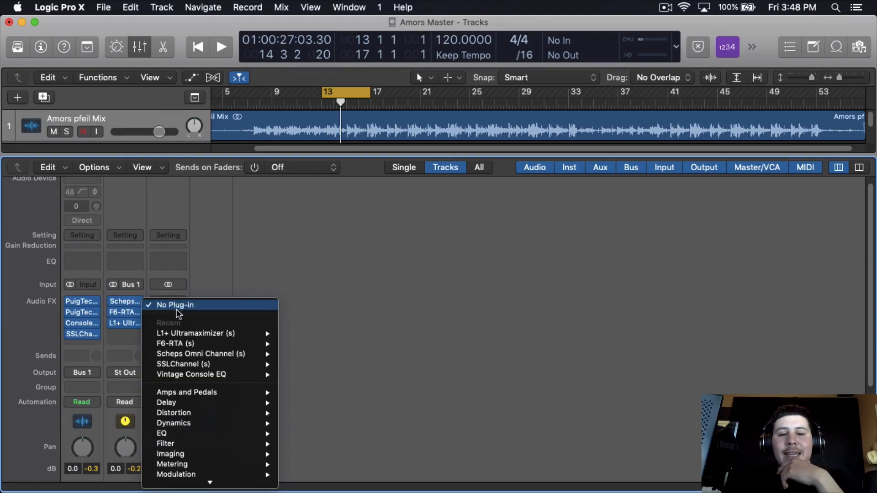
left_click(460, 57)
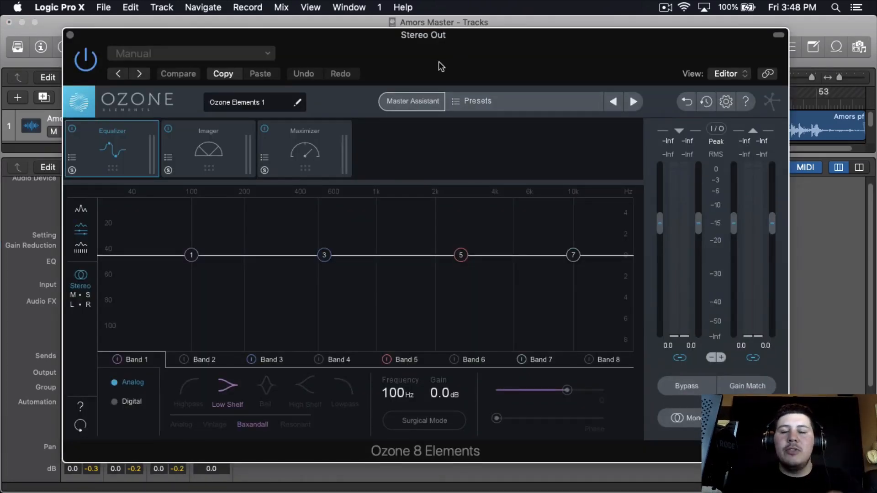
left_click_drag(438, 64, 438, 152)
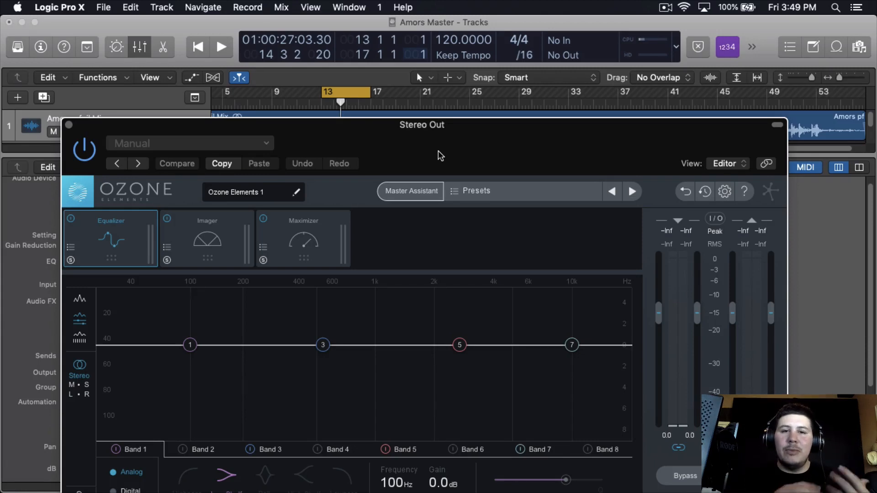
Run Ozone's Master Assistant while the mix plays, accept its suggestion, and review the Equalizer's high-shelf band 8 and low-shelf band 1
key("space")
left_click_drag(437, 153, 438, 98)
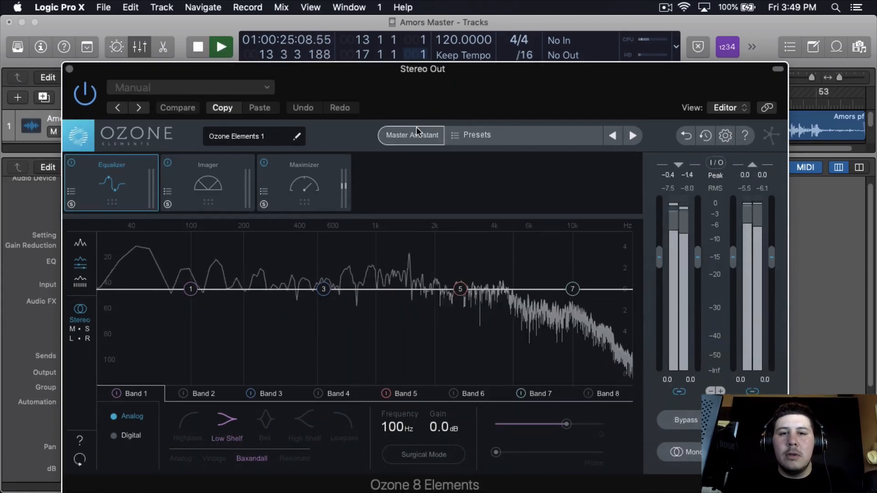
left_click(415, 129)
left_click(420, 386)
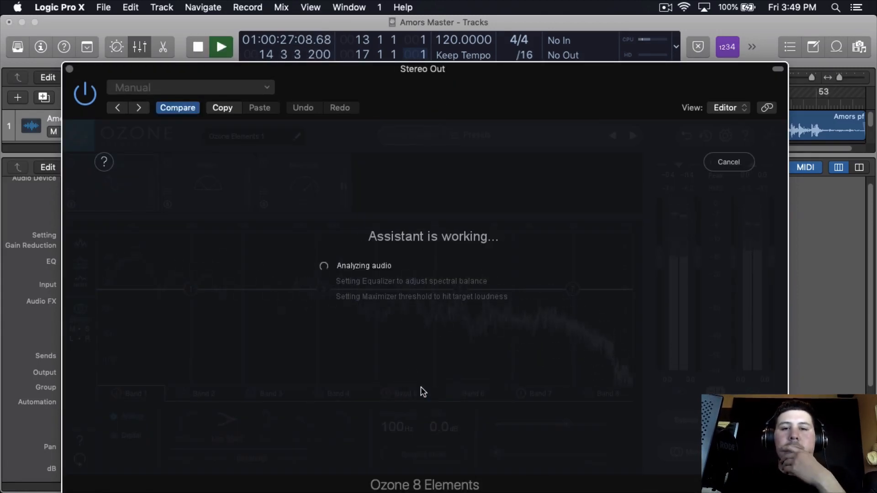
left_click_drag(587, 97, 593, 76)
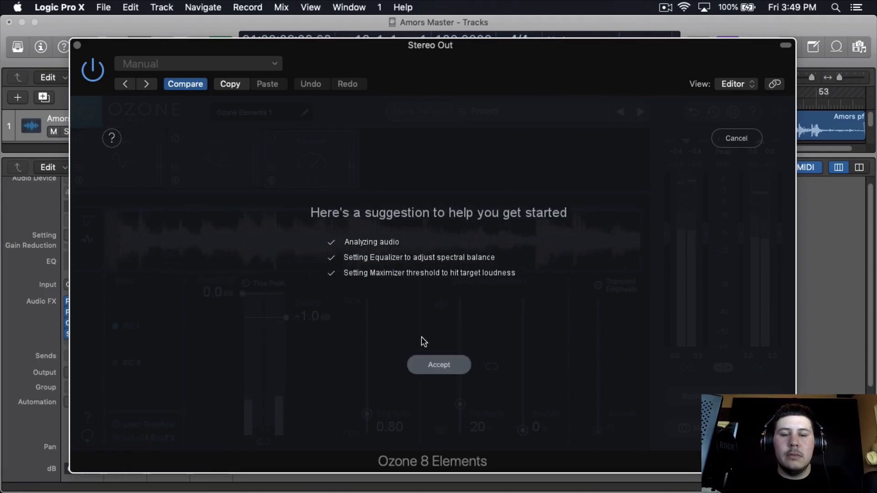
left_click(431, 361)
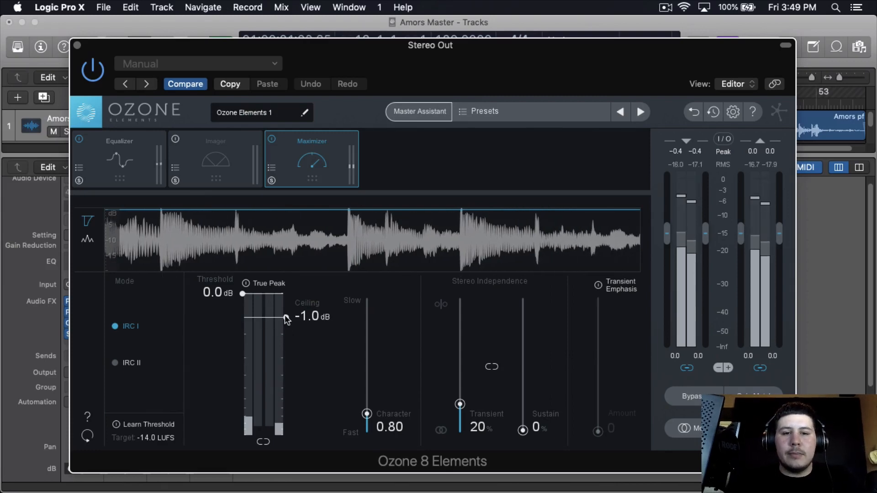
left_click(151, 178)
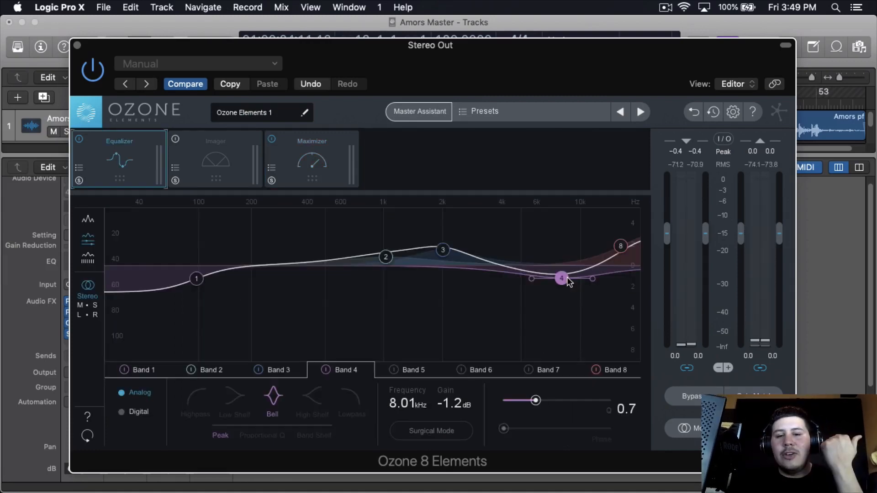
left_click(618, 248)
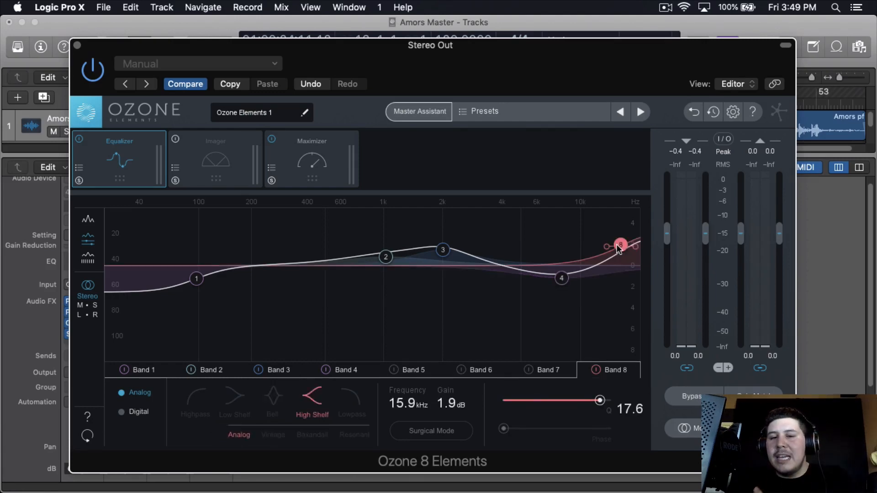
left_click(197, 279)
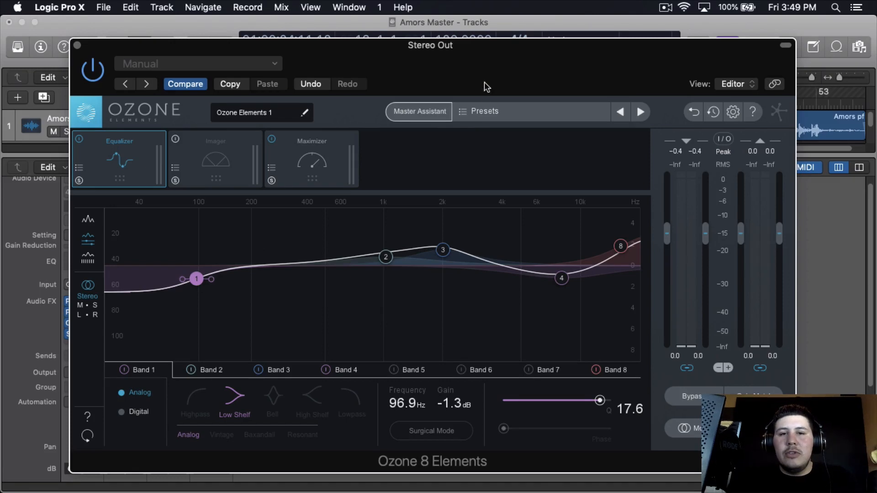
In the aux channel's F6-RTA, make band 1 a low shelf at 97 Hz with -1.0 dB gain
left_click_drag(483, 85, 600, 36)
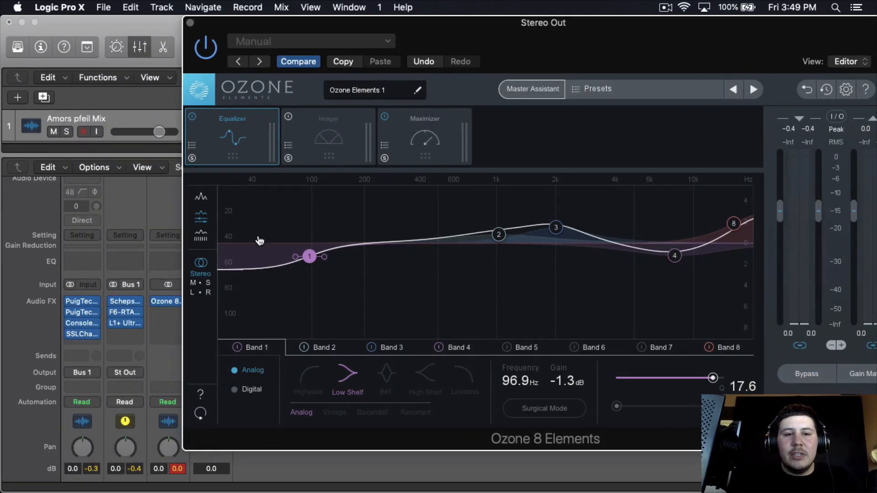
left_click(123, 311)
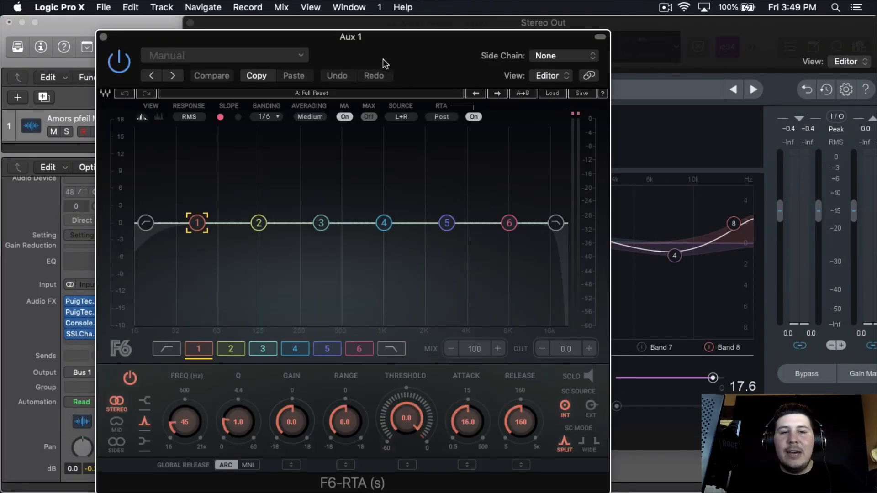
left_click_drag(394, 36, 349, 7)
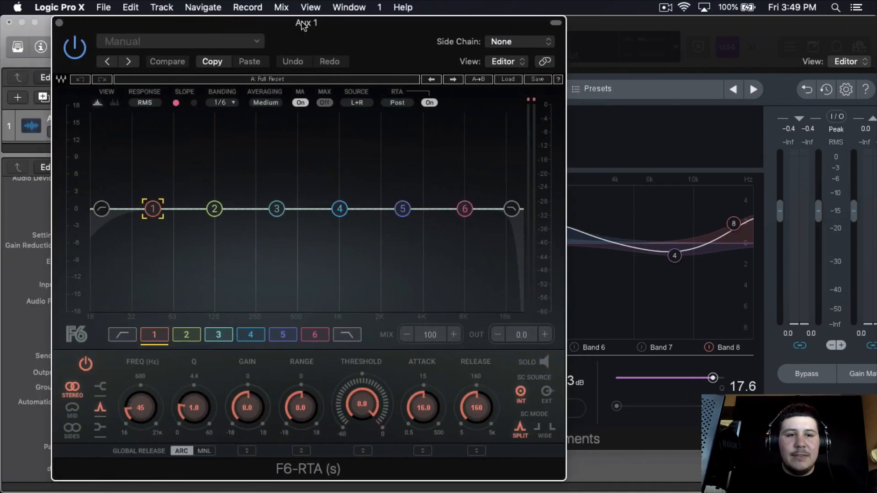
left_click_drag(149, 399, 149, 384)
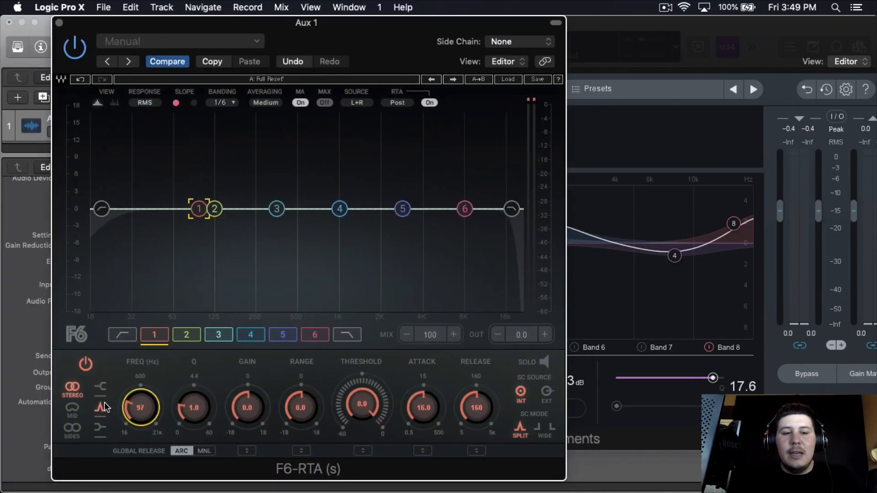
left_click(106, 388)
left_click_drag(251, 413, 251, 397)
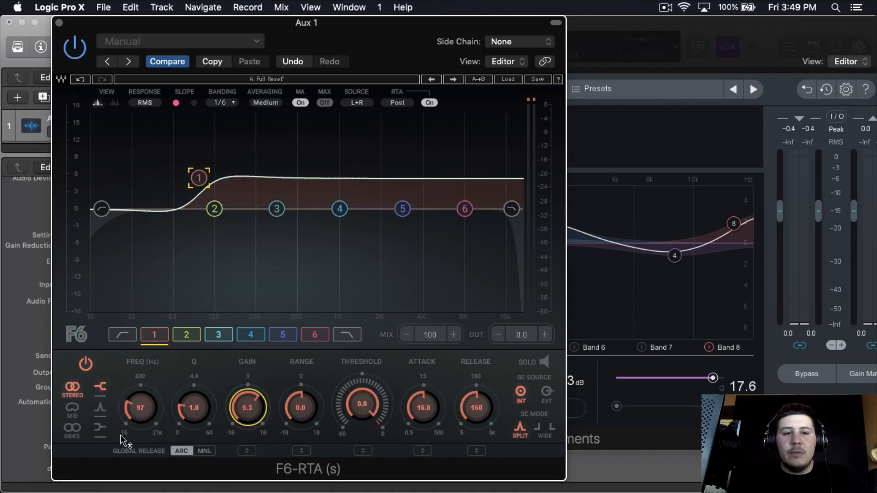
left_click(100, 428)
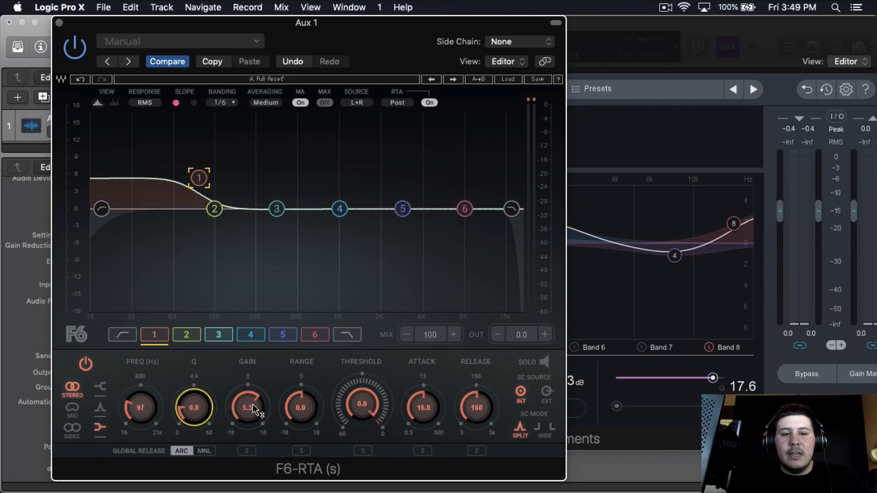
left_click_drag(254, 408, 254, 426)
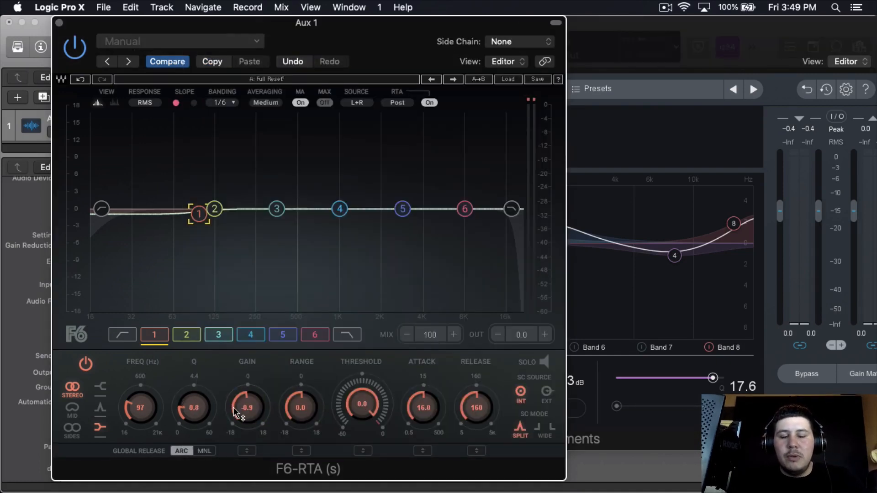
left_click(233, 408)
left_click_drag(234, 407, 233, 410)
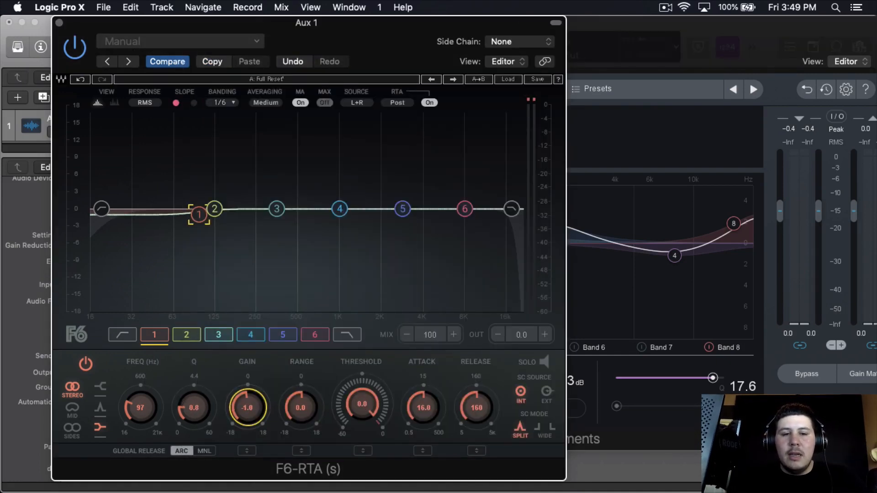
Set the F6-RTA band 1 dynamics to range -1.0, attack 4.0, release 11 and threshold -1.0
left_click(298, 408)
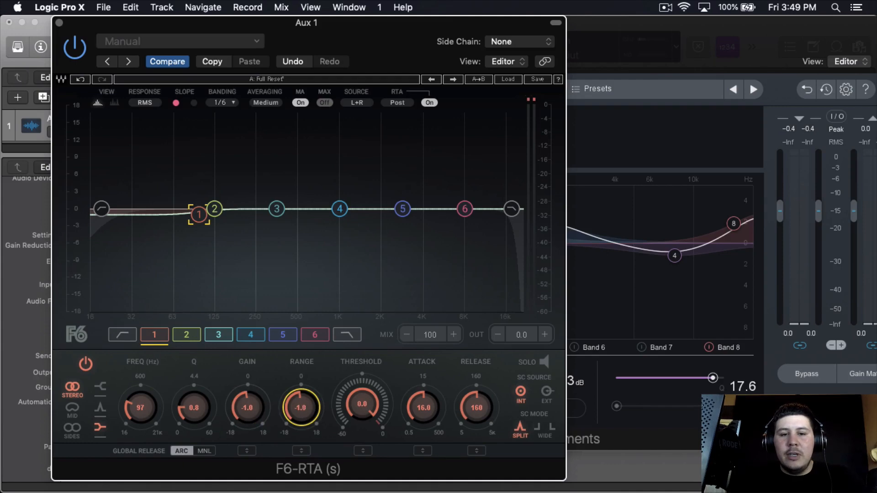
left_click(424, 407)
left_click_drag(424, 408, 428, 400)
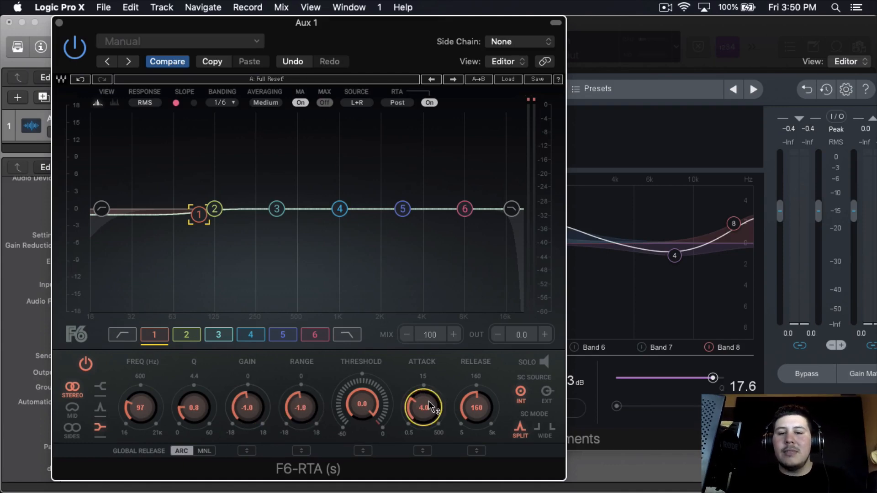
left_click(476, 407)
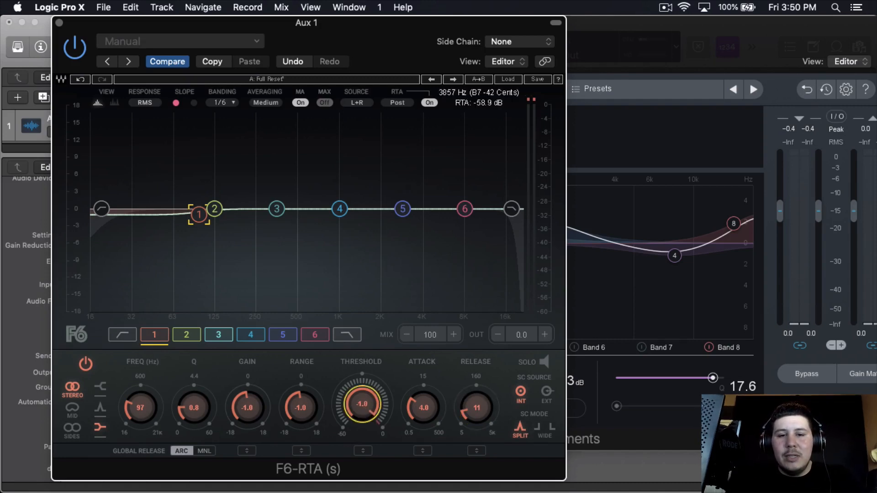
Audition the F6-RTA's band 1 in solo and within the full mix, stop playback, and close the F6-RTA window
key("space")
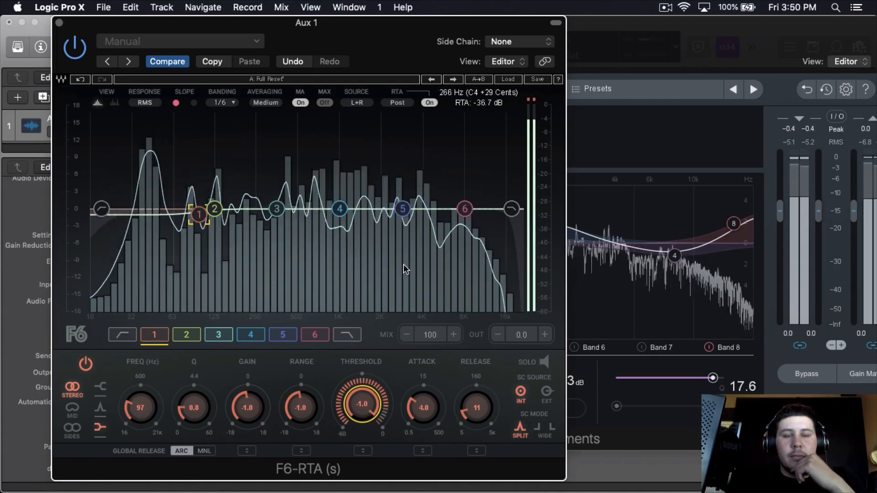
left_click(542, 361)
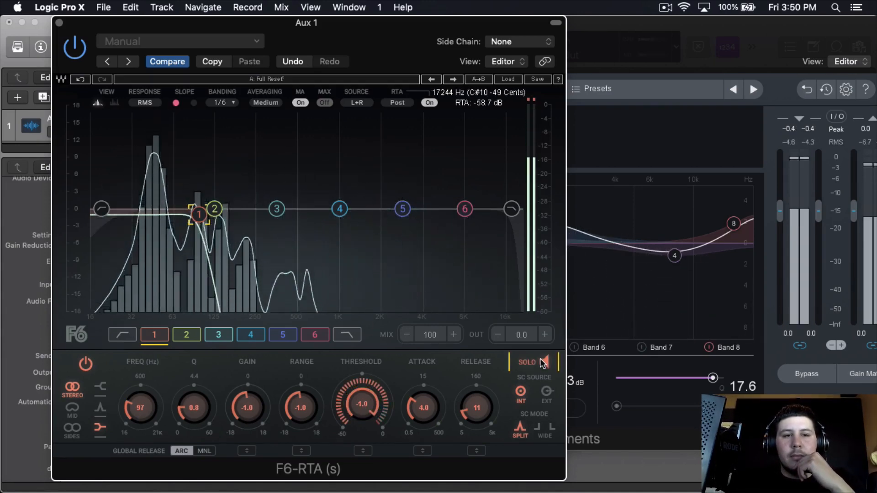
left_click(540, 359)
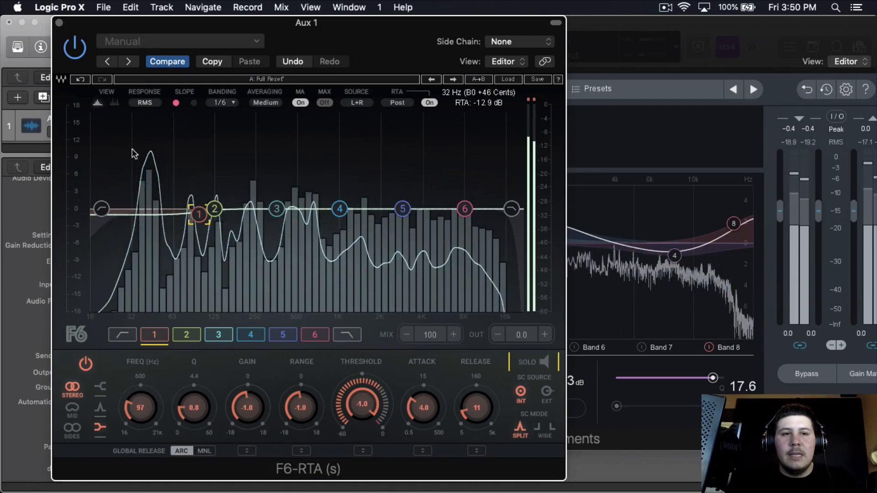
key("space")
left_click(58, 22)
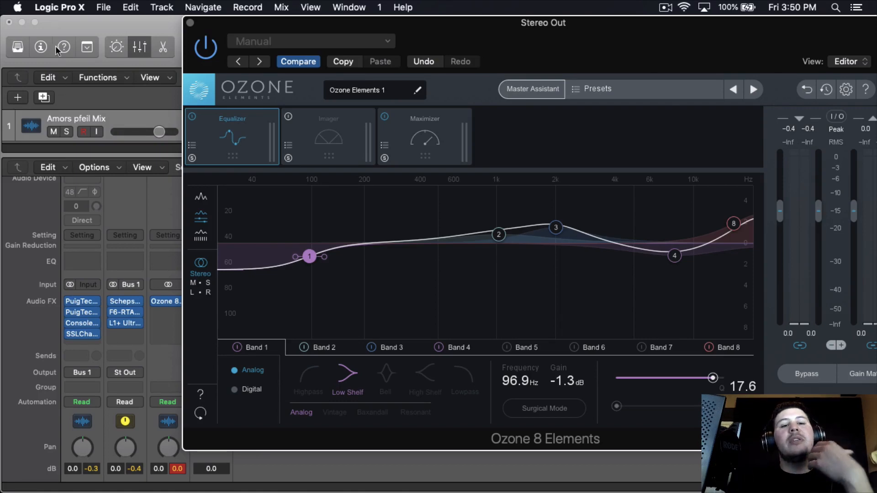
Check Ozone's high-shelf band 8, set the track's PuigTec EQP1A high-frequency boost to 6.1, and close the EQP1A window
left_click(731, 223)
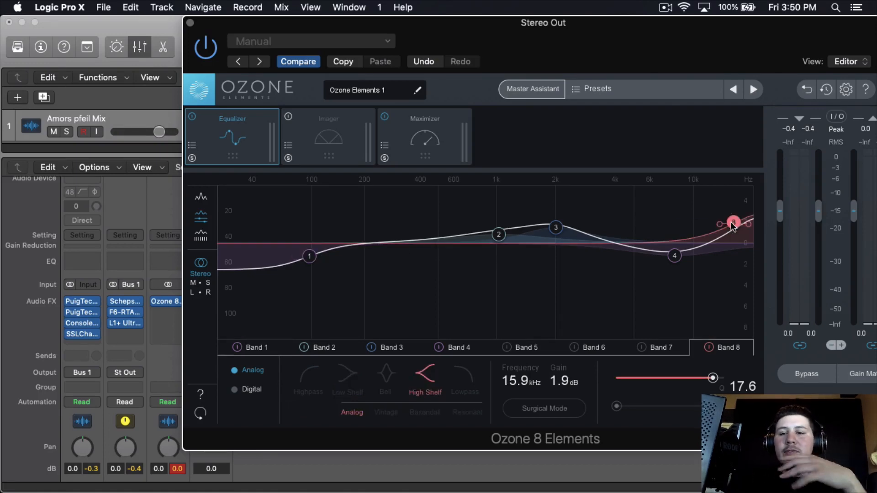
left_click(88, 313)
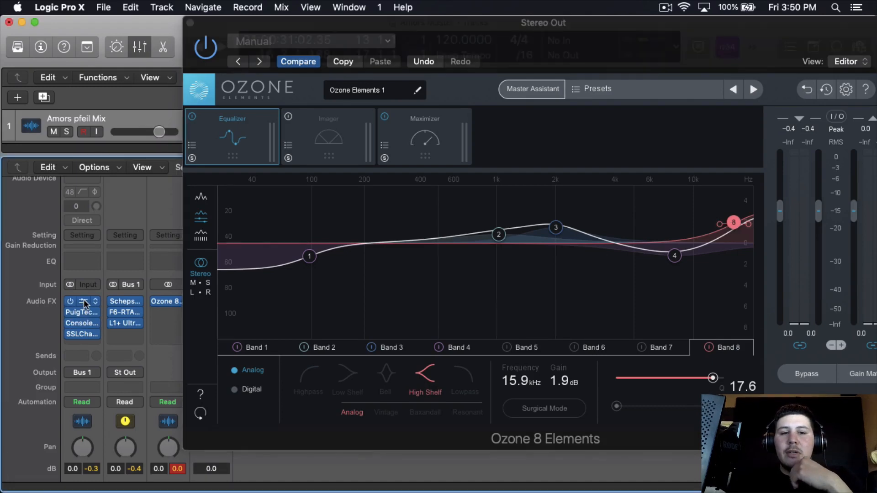
left_click_drag(409, 219, 409, 217)
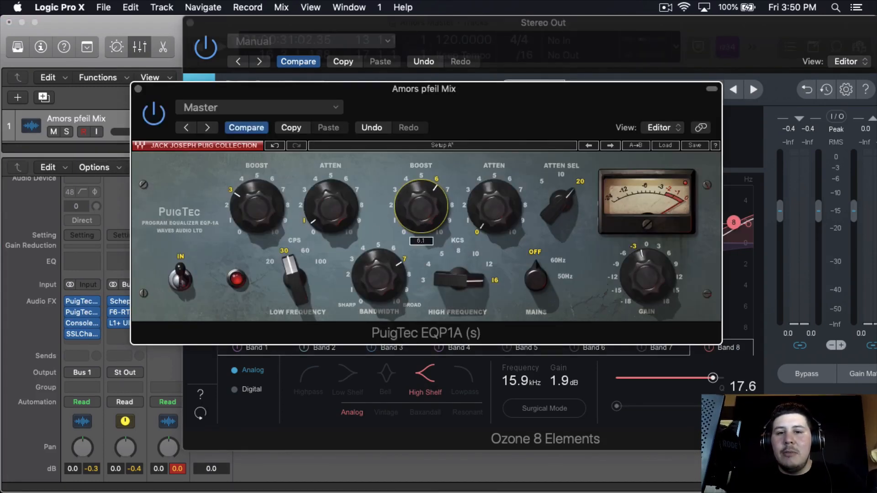
left_click(138, 90)
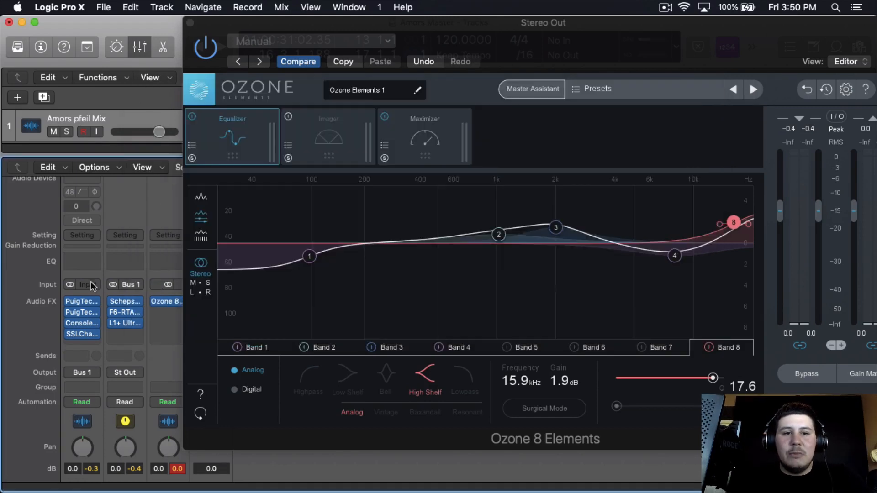
Lower the High Gain slightly in the track's Vintage Console EQ and close its window
left_click(82, 323)
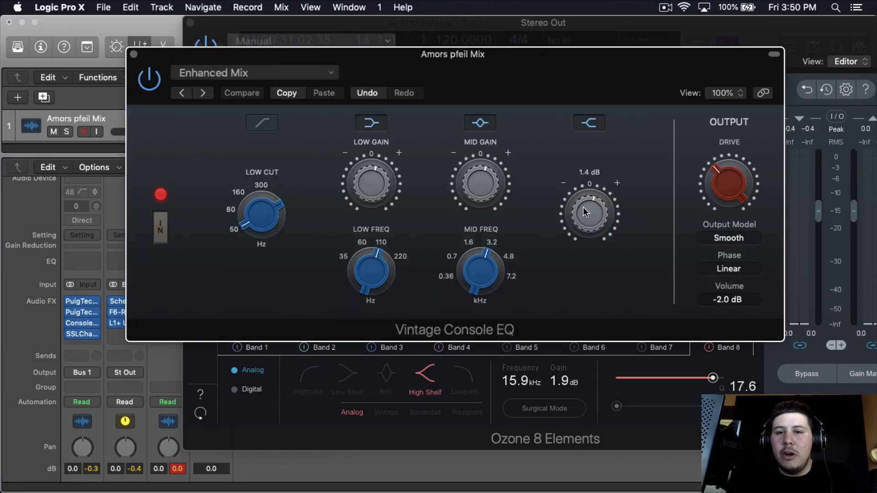
left_click_drag(582, 207, 583, 212)
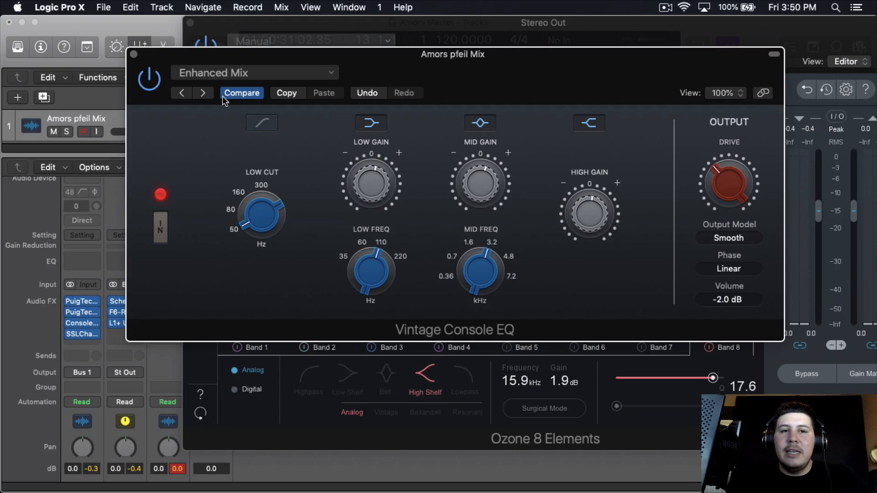
left_click(133, 54)
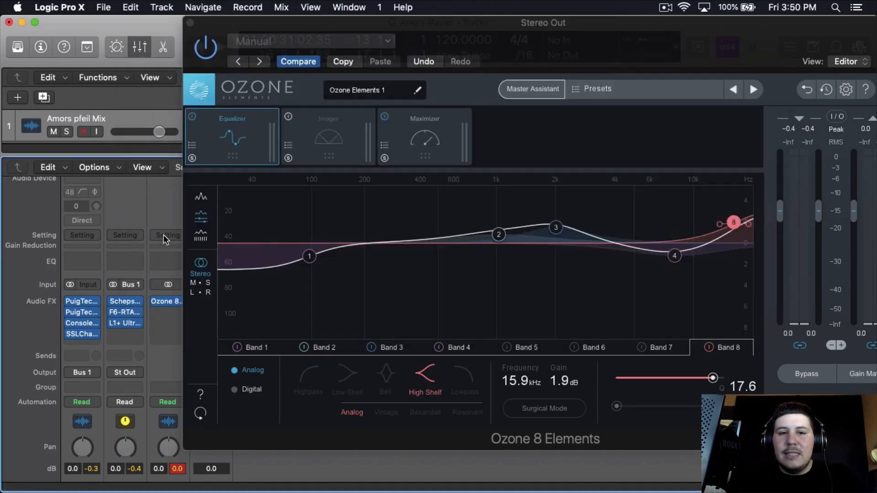
Set the HF gain in the track's SSL E-Channel to 2.0 dB and close its window
left_click(83, 335)
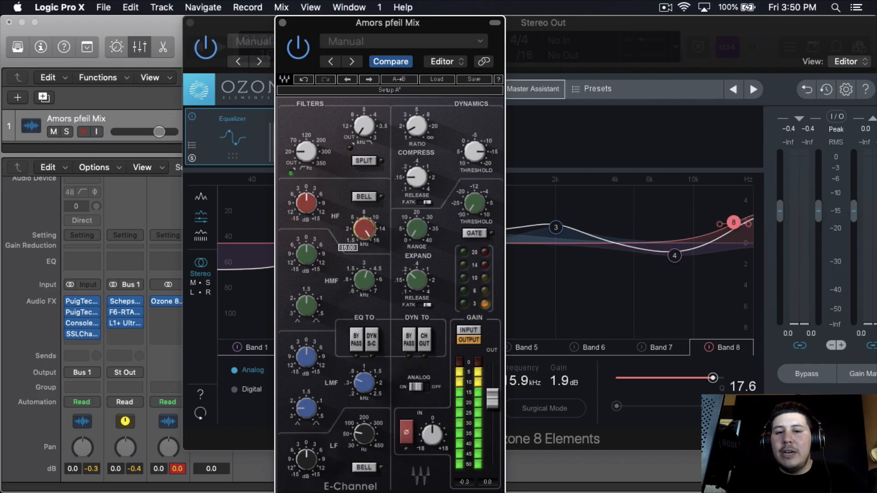
left_click(310, 208)
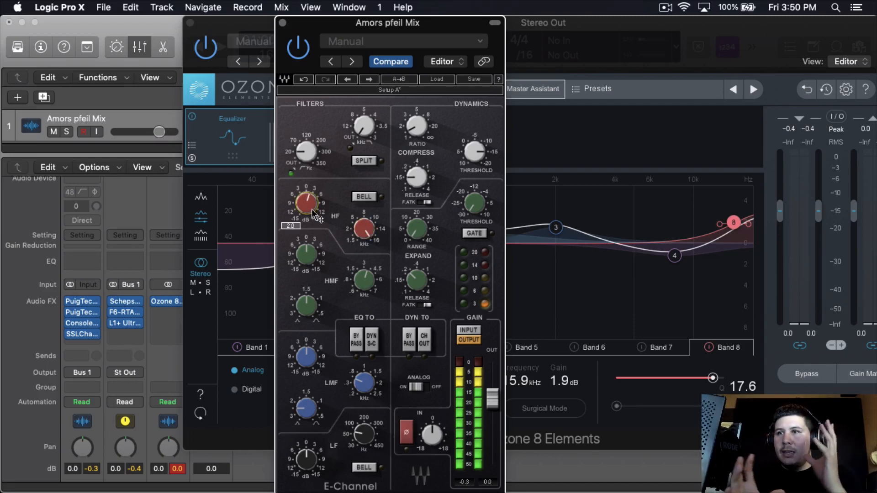
left_click(283, 23)
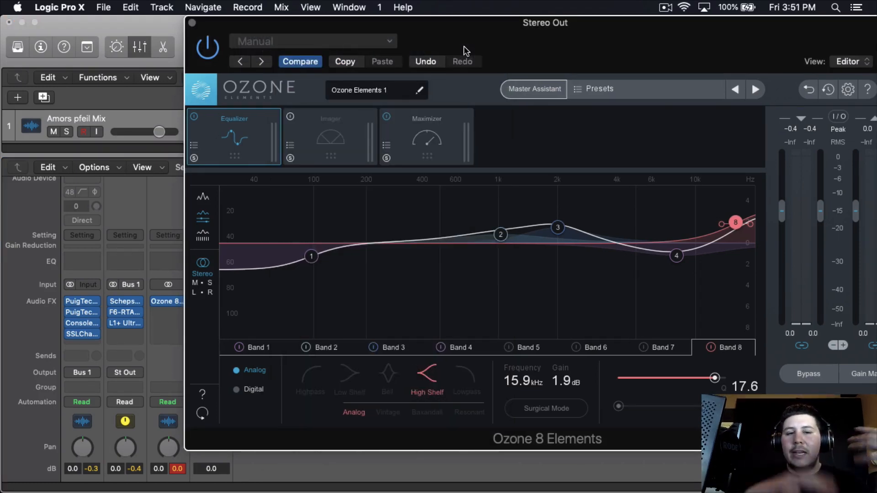
Open Aux 1's Scheps Omni Channel with its EQ expanded, place it beside Ozone, and select Ozone's band 3 as the reference
left_click(126, 303)
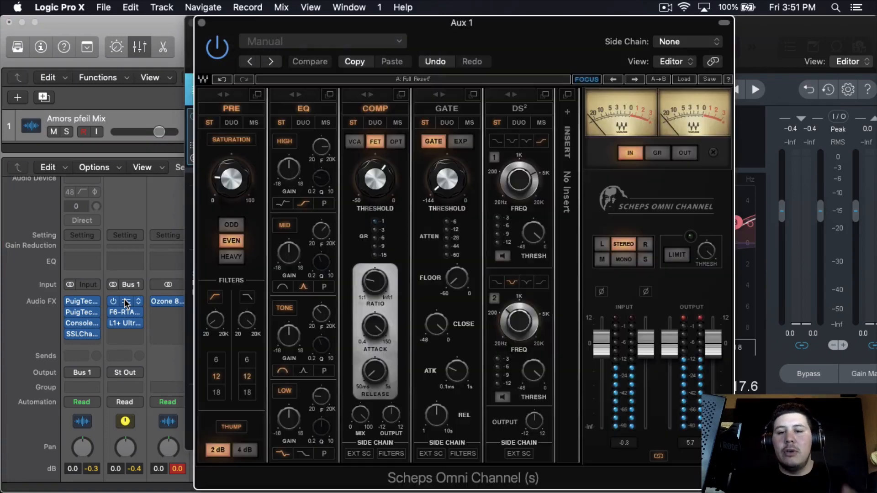
left_click(337, 95)
left_click_drag(515, 54, 217, 58)
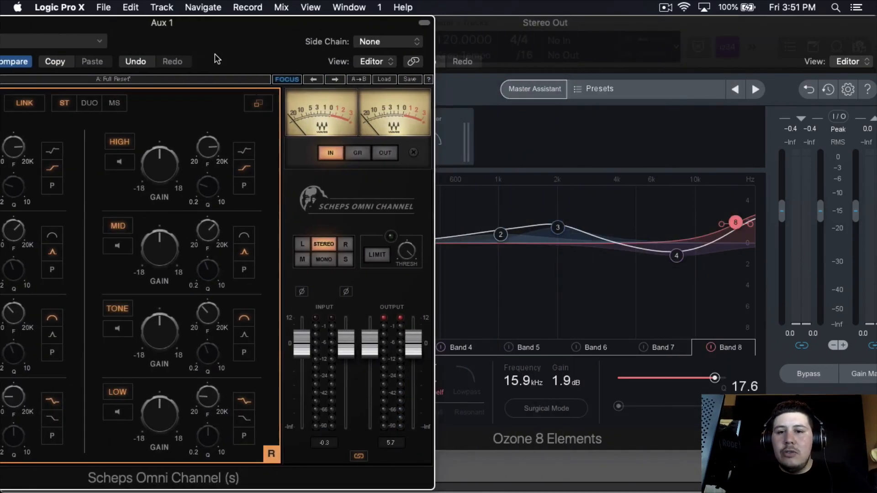
left_click(559, 229)
left_click_drag(35, 50, 194, 48)
Solo the Scheps EQ's Mid band, set its frequency to about 2081 Hz, and start playback
left_click(89, 246)
left_click_drag(172, 232, 172, 236)
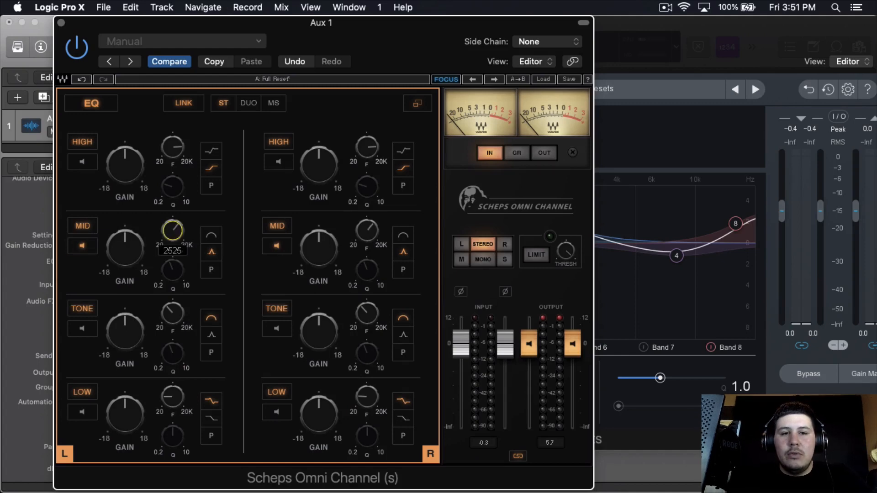
key("space")
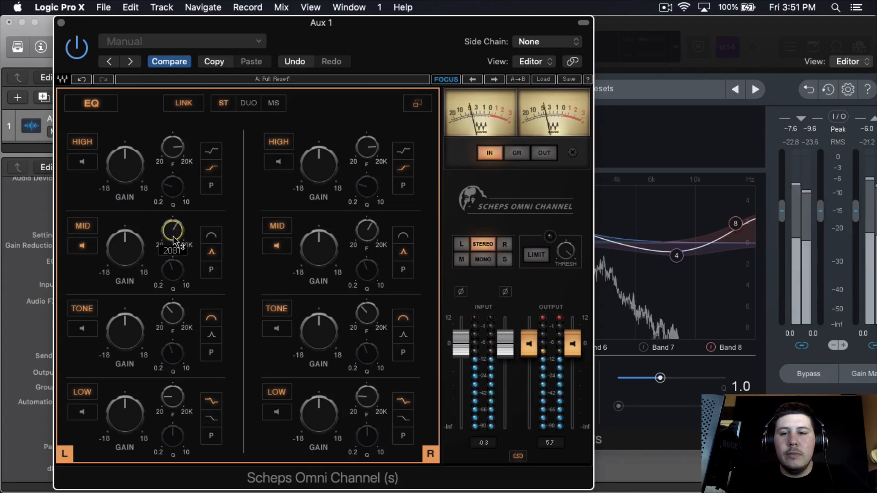
Check Ozone's band 3 values and set the Scheps EQ's Mid gain to 1.5 dB
left_click(776, 68)
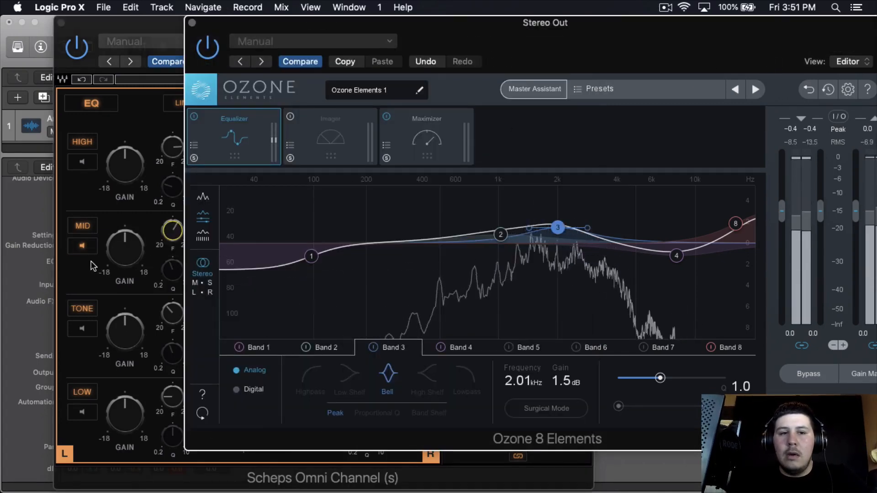
left_click(122, 256)
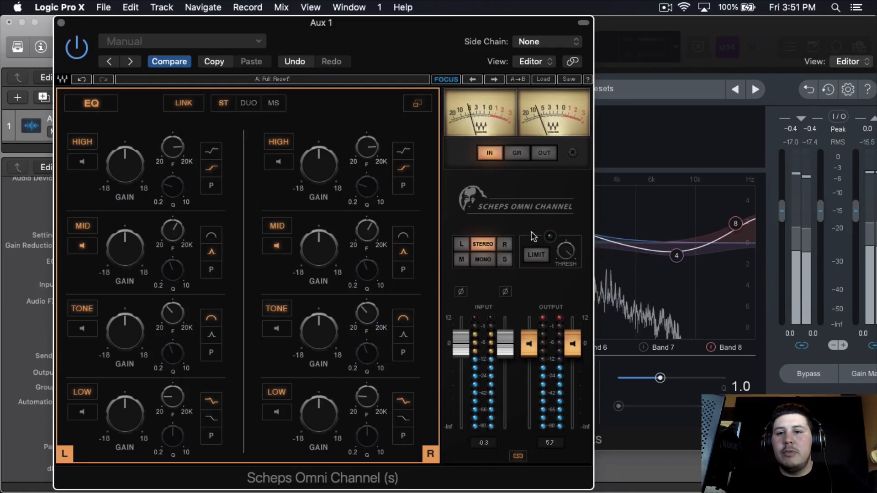
left_click(704, 194)
left_click(139, 225)
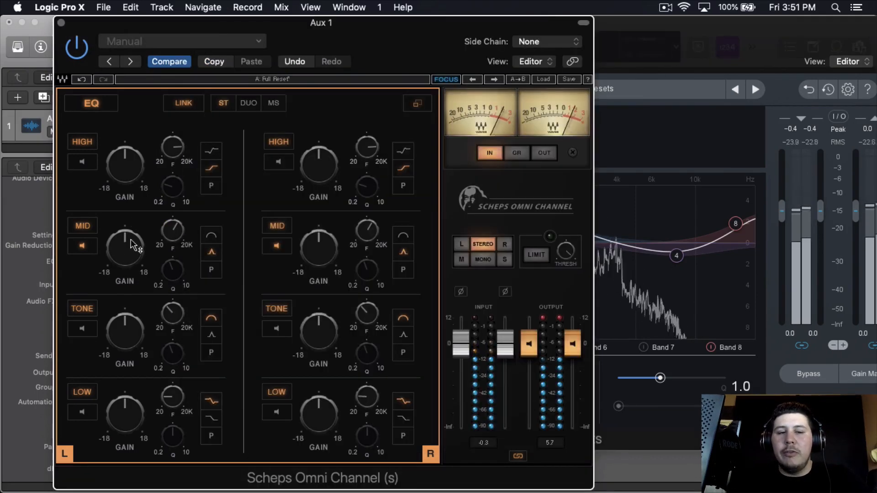
left_click_drag(132, 242, 132, 234)
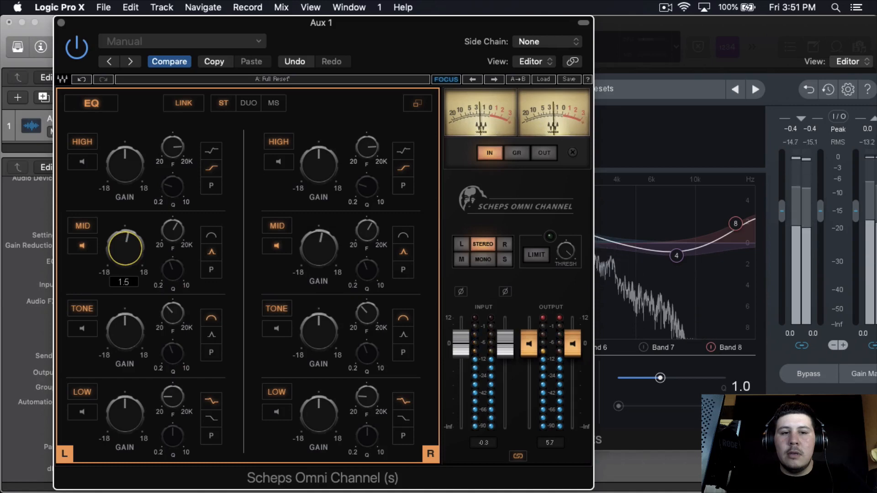
Solo the Scheps EQ's Tone band and raise its frequency towards the 1.03 kHz of Ozone's band 2
left_click(82, 328)
left_click(839, 346)
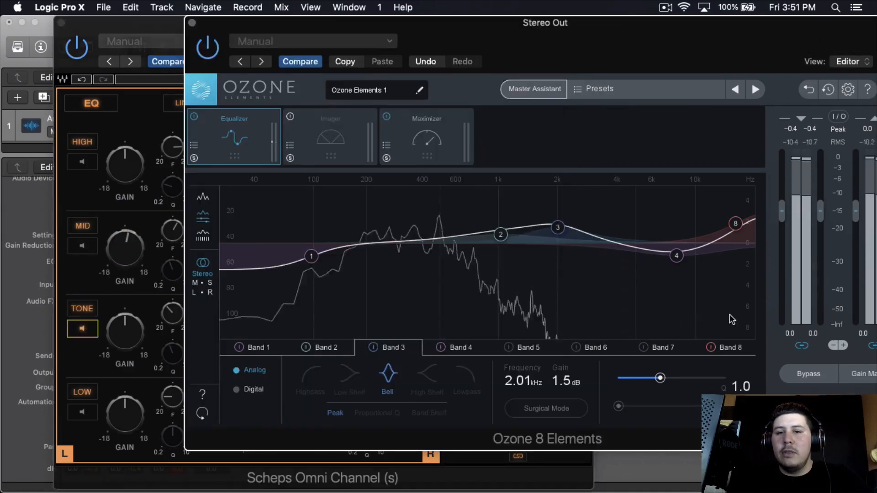
left_click(500, 234)
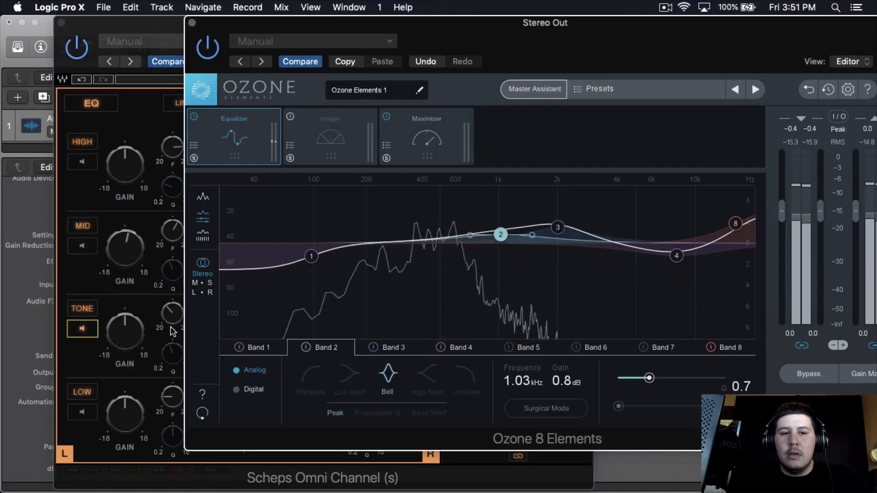
left_click_drag(173, 316, 173, 287)
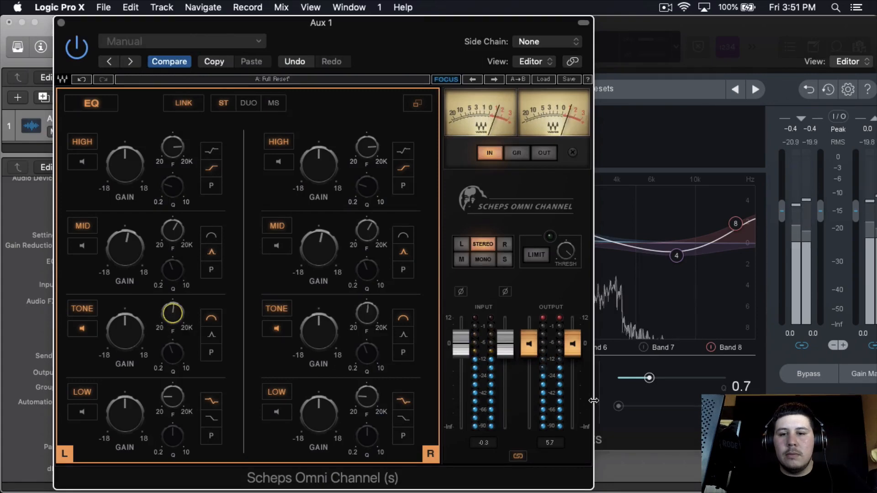
left_click(613, 392)
Take the Tone band out of solo, fine-tune its frequency, and set its gain to 1.2 dB
left_click(136, 311)
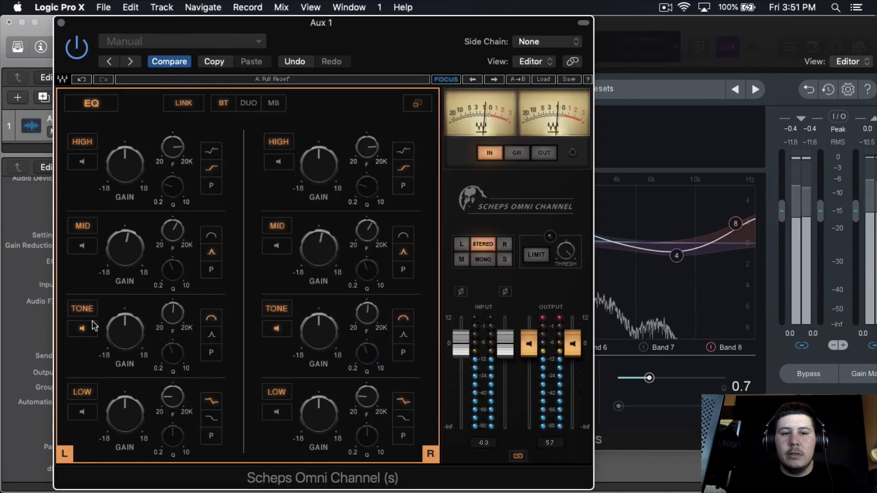
left_click(82, 328)
left_click_drag(173, 314, 173, 321)
left_click_drag(121, 328, 121, 325)
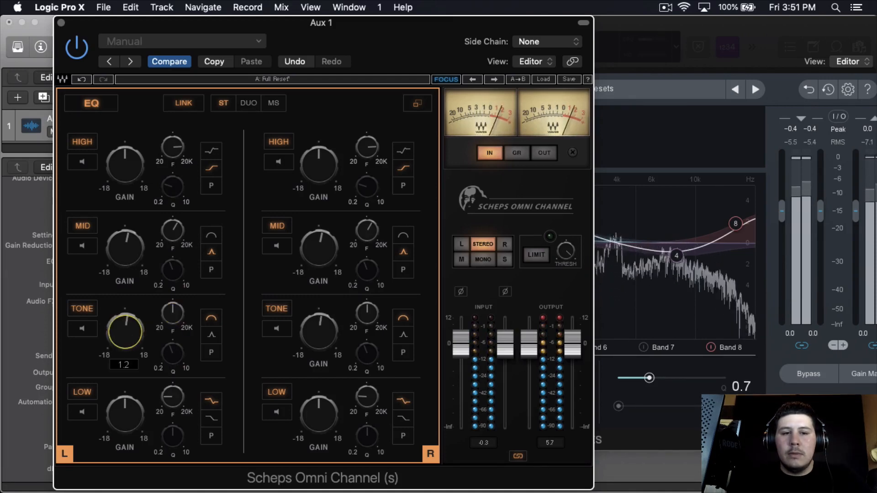
Close the Ozone window, collapse the Scheps Omni Channel's expanded EQ, and close its window
left_click(705, 420)
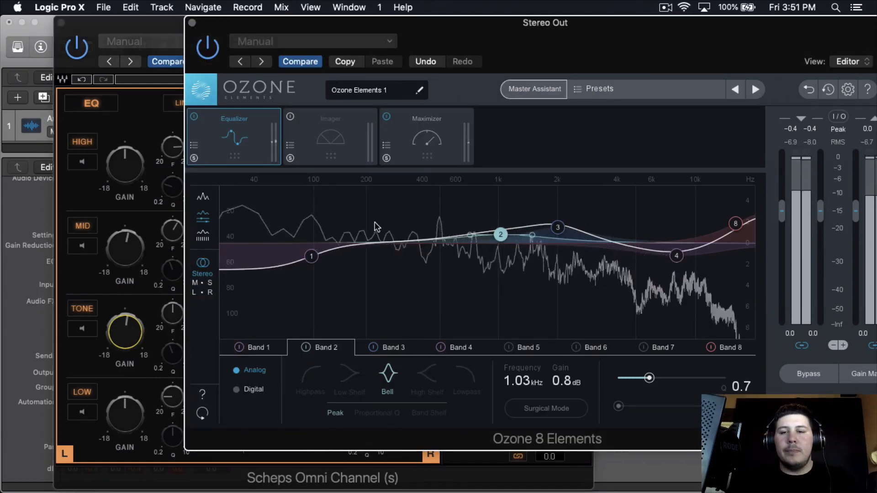
left_click(149, 53)
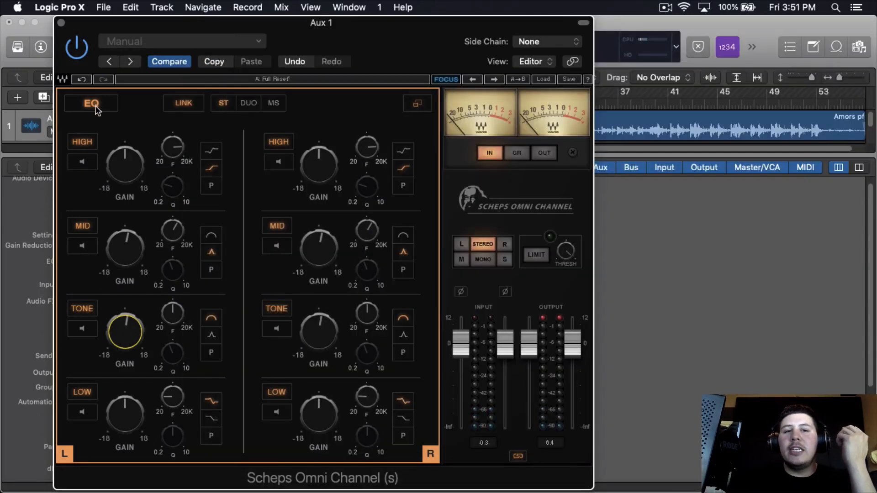
left_click(416, 104)
left_click(61, 22)
Load the All-Purpose Mastering preset Adaptive Dynamics in the Stereo Out's Ozone 8 Elements and close the preset manager
mouse_move(157, 304)
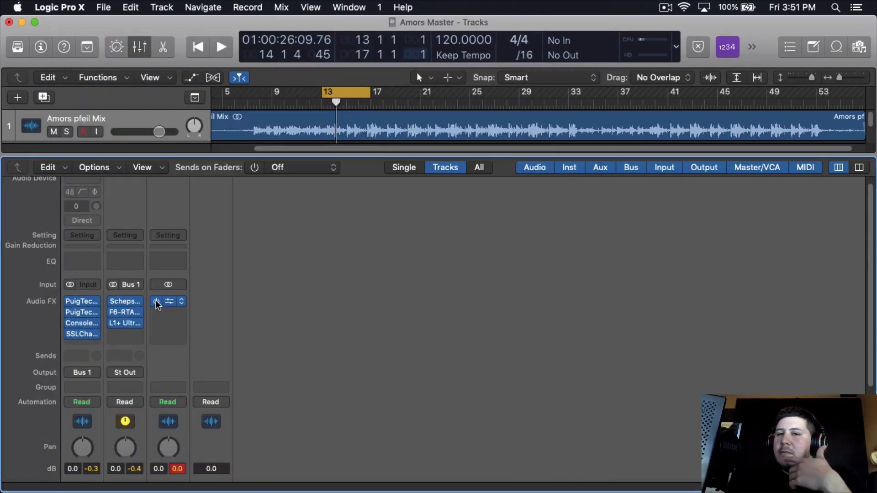
left_click(169, 305)
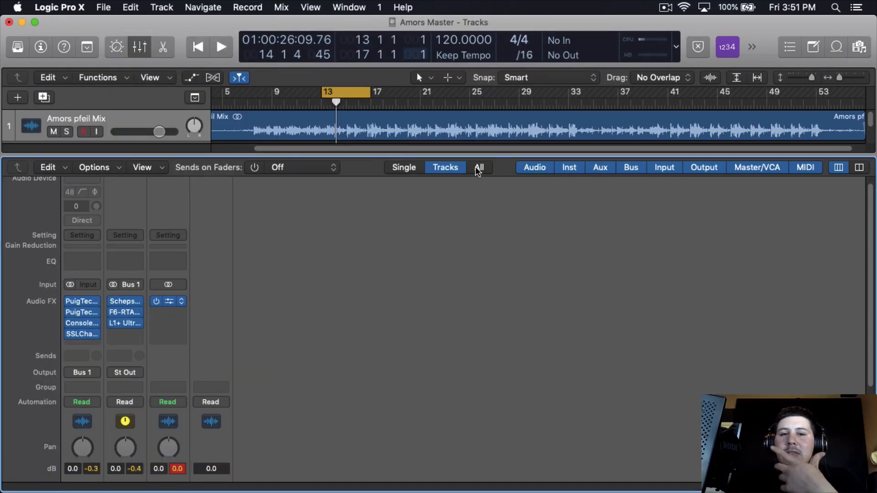
left_click(575, 87)
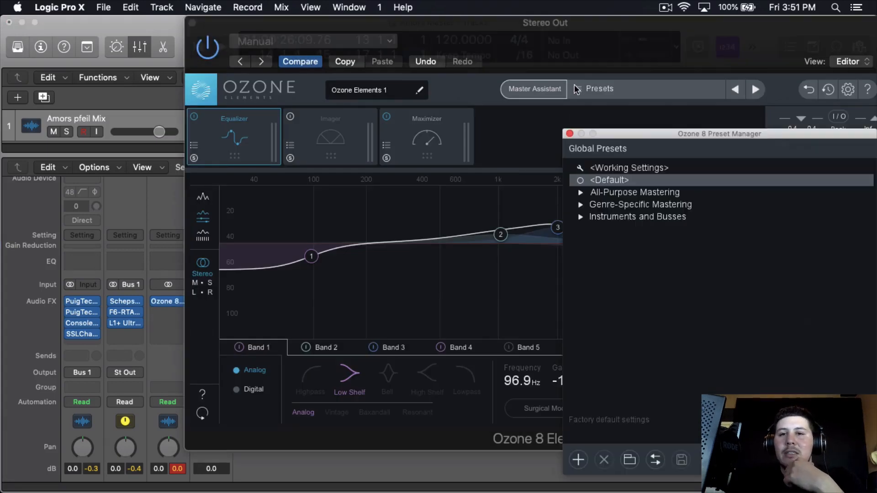
left_click(580, 192)
left_click(585, 202)
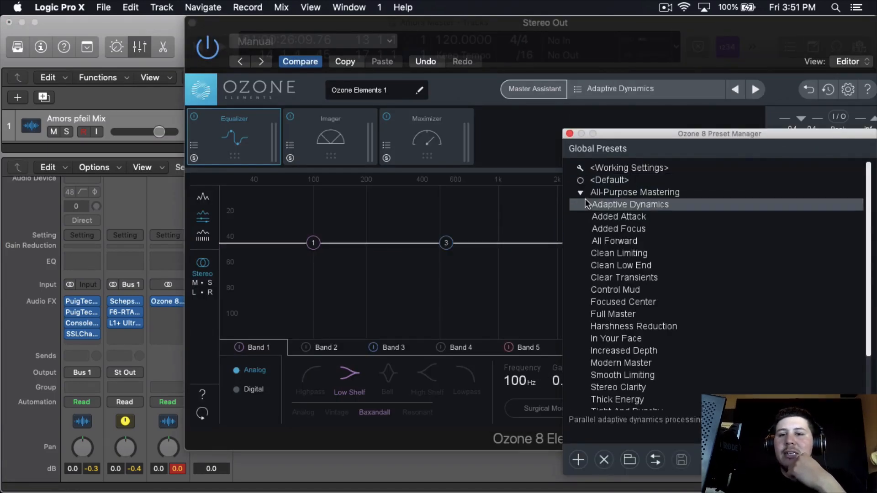
left_click(569, 132)
Set Ozone's Maximizer ceiling to -0.2 dB and its Imager width to -14.8, and close the window after checking the Equalizer
left_click(426, 137)
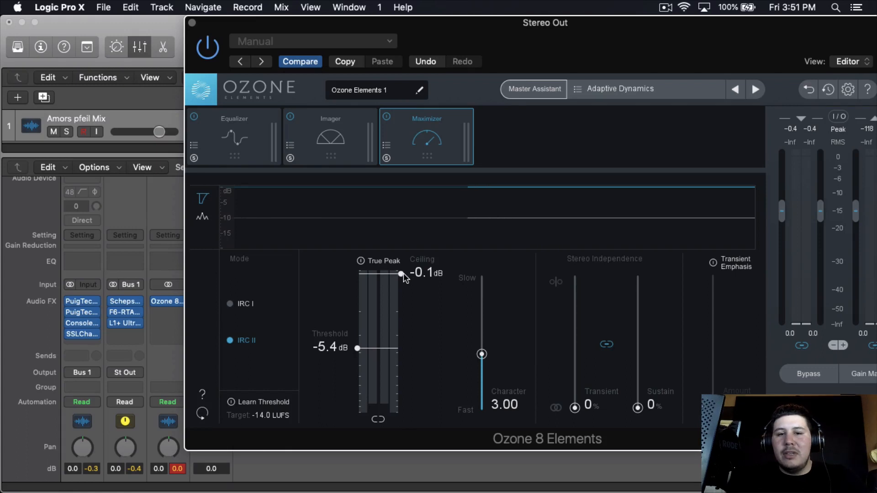
left_click_drag(402, 273, 401, 275)
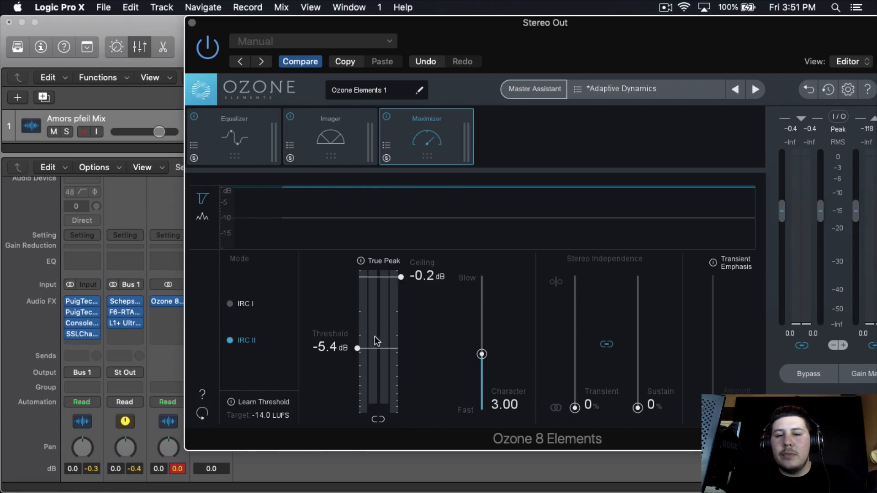
left_click_drag(359, 348, 331, 314)
left_click(330, 137)
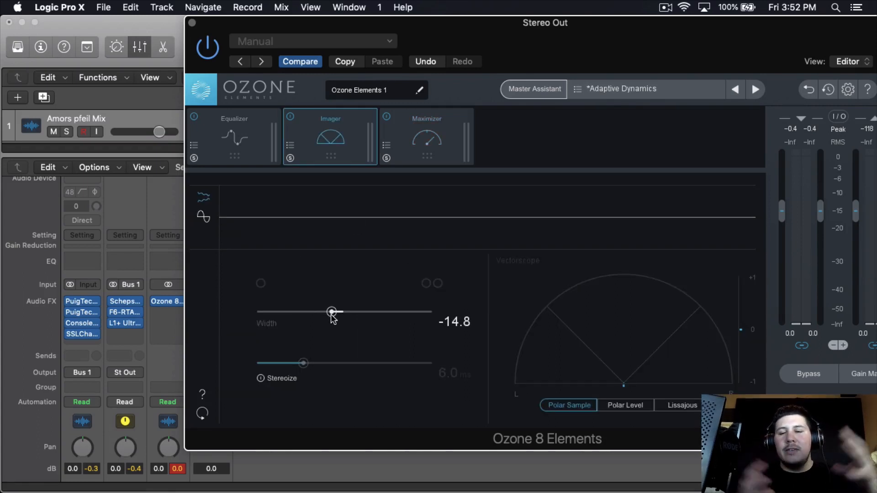
left_click(251, 149)
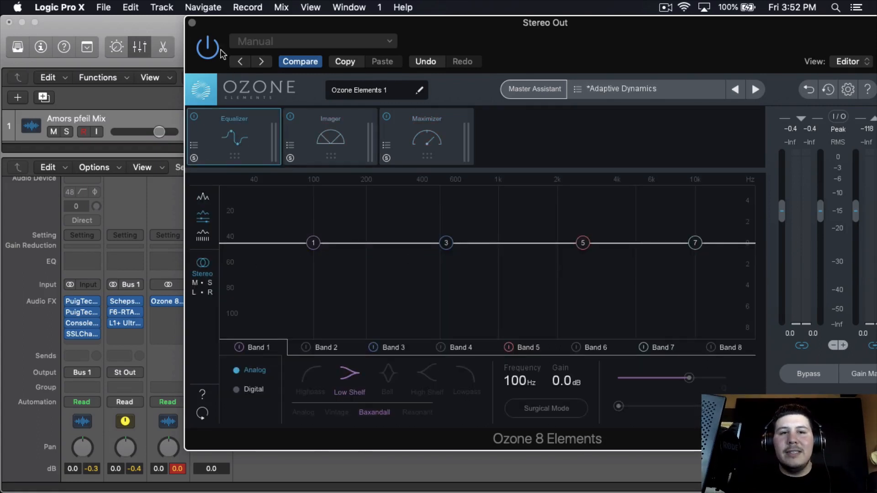
left_click(191, 22)
Insert a stereo Loudness Meter after Ozone on the Stereo Out and raise its target line to about -9 LUFS
left_click(168, 312)
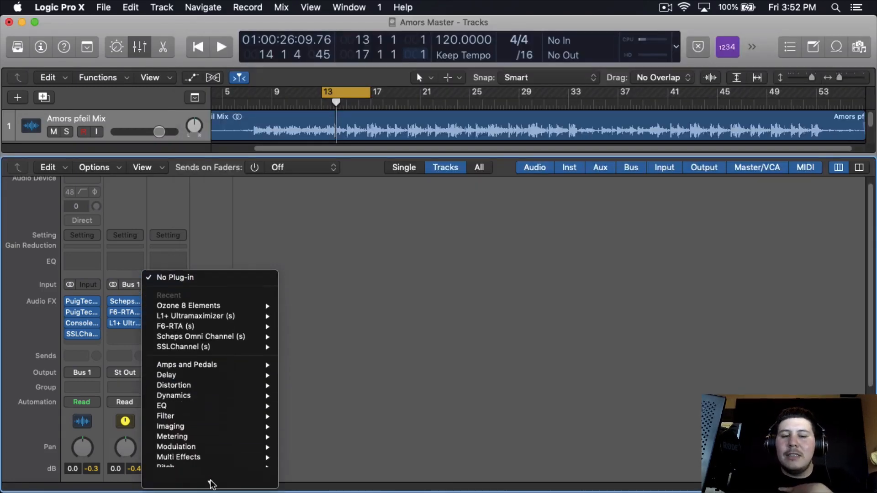
mouse_move(249, 417)
mouse_move(335, 449)
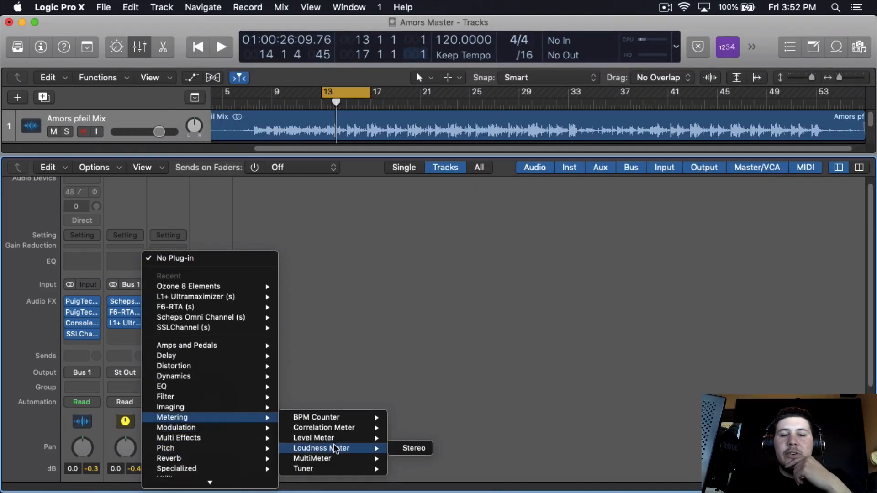
left_click(408, 448)
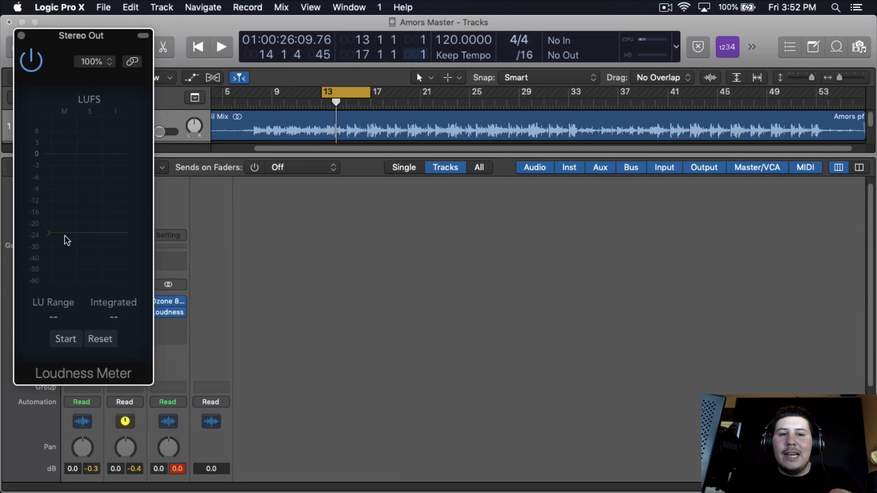
left_click_drag(67, 224, 67, 181)
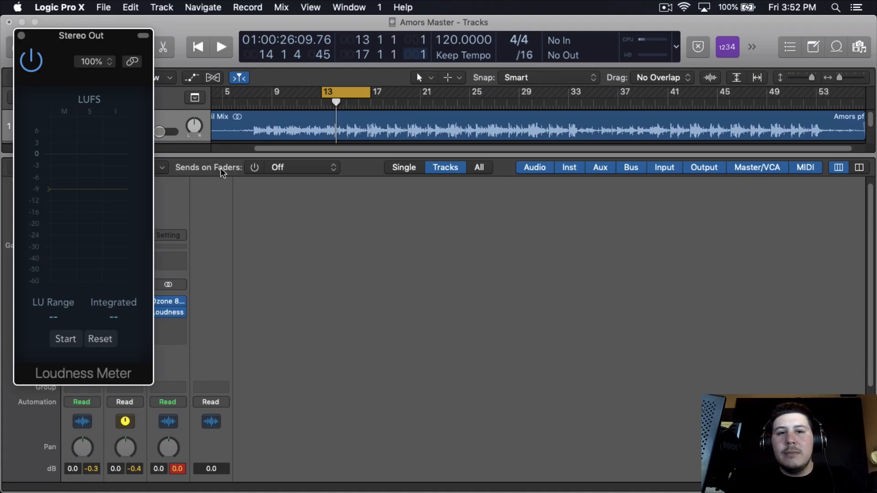
Play the loop against the Loudness Meter, set Aux 1's L1+ Ultramaximizer threshold to -1.0, and close both plug-in windows
key("space")
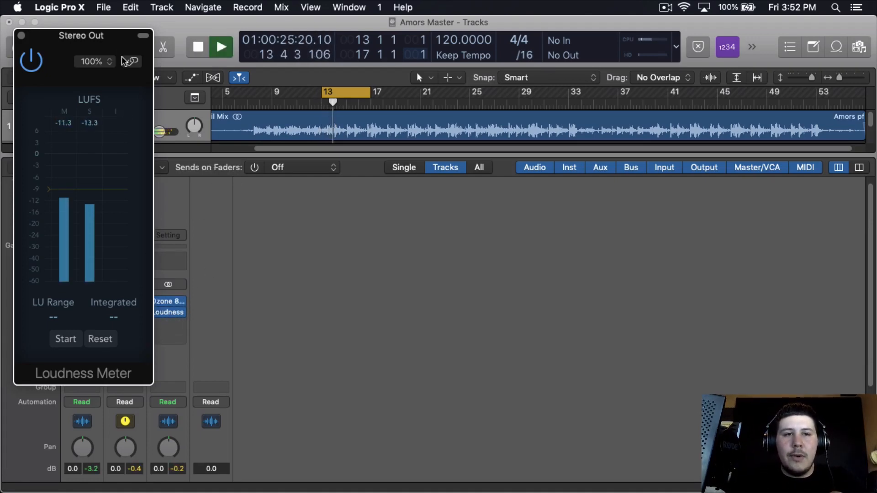
left_click_drag(123, 35, 496, 60)
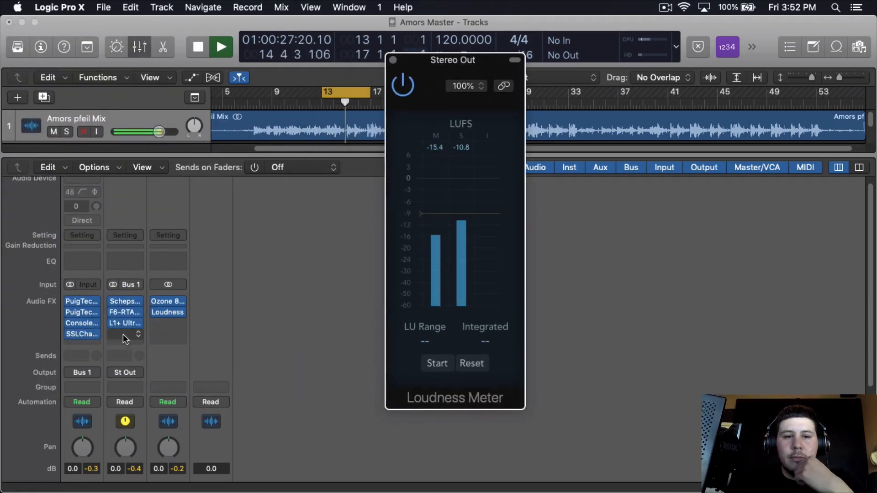
left_click(125, 322)
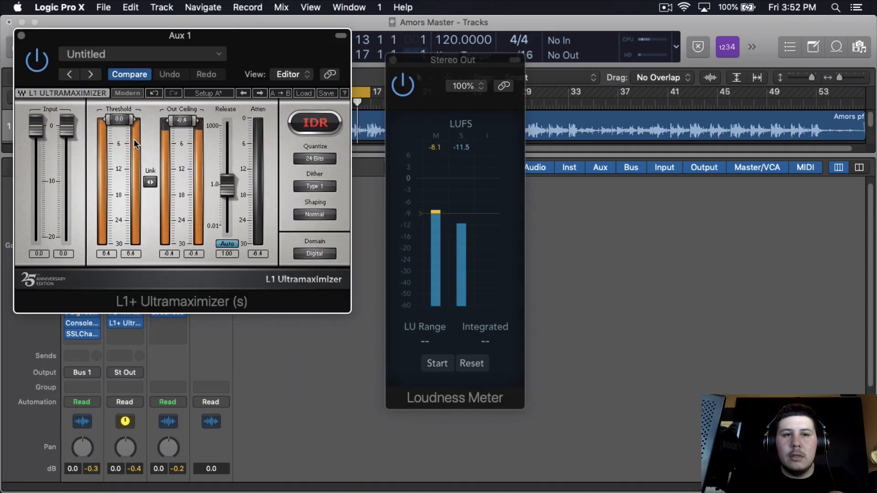
left_click_drag(119, 120, 119, 124)
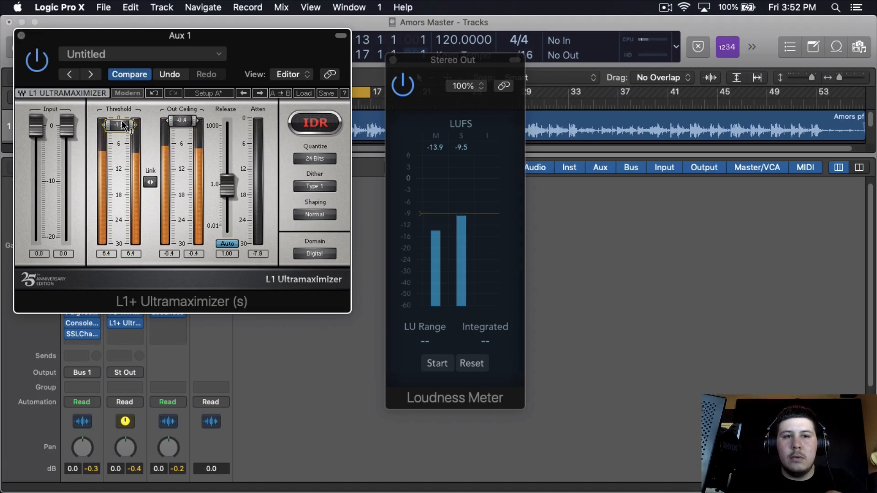
left_click_drag(119, 125, 119, 122)
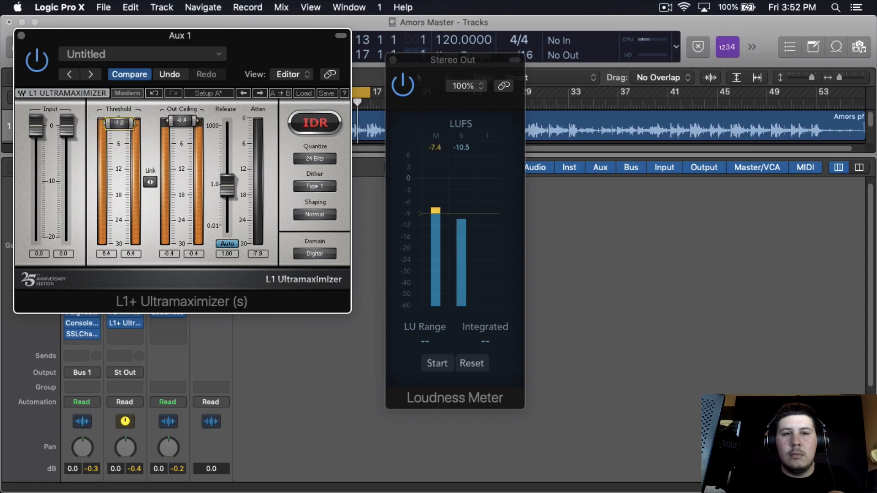
left_click(21, 35)
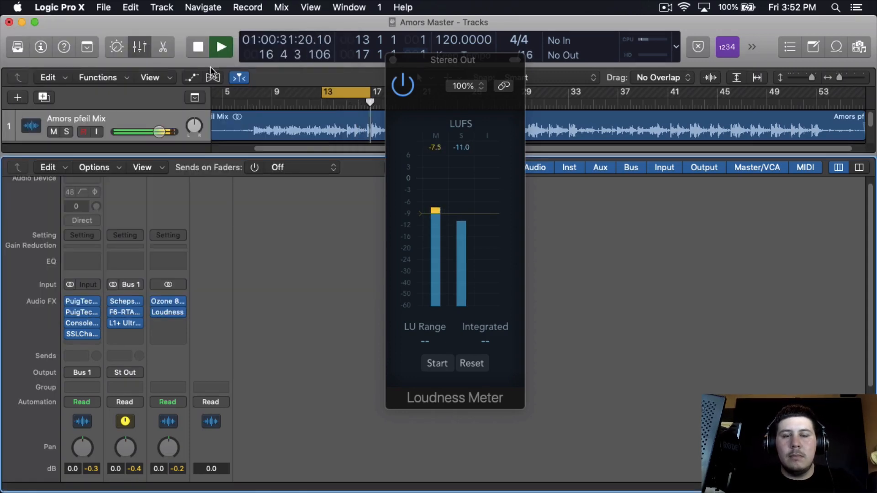
left_click(395, 61)
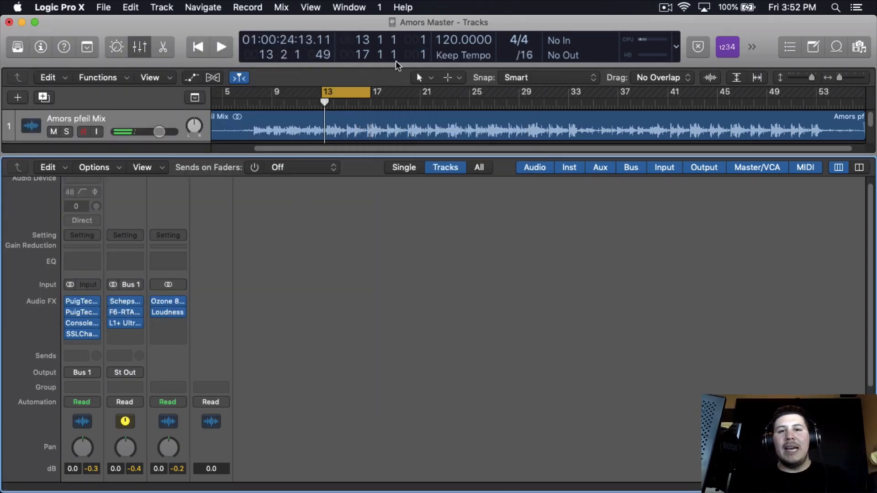